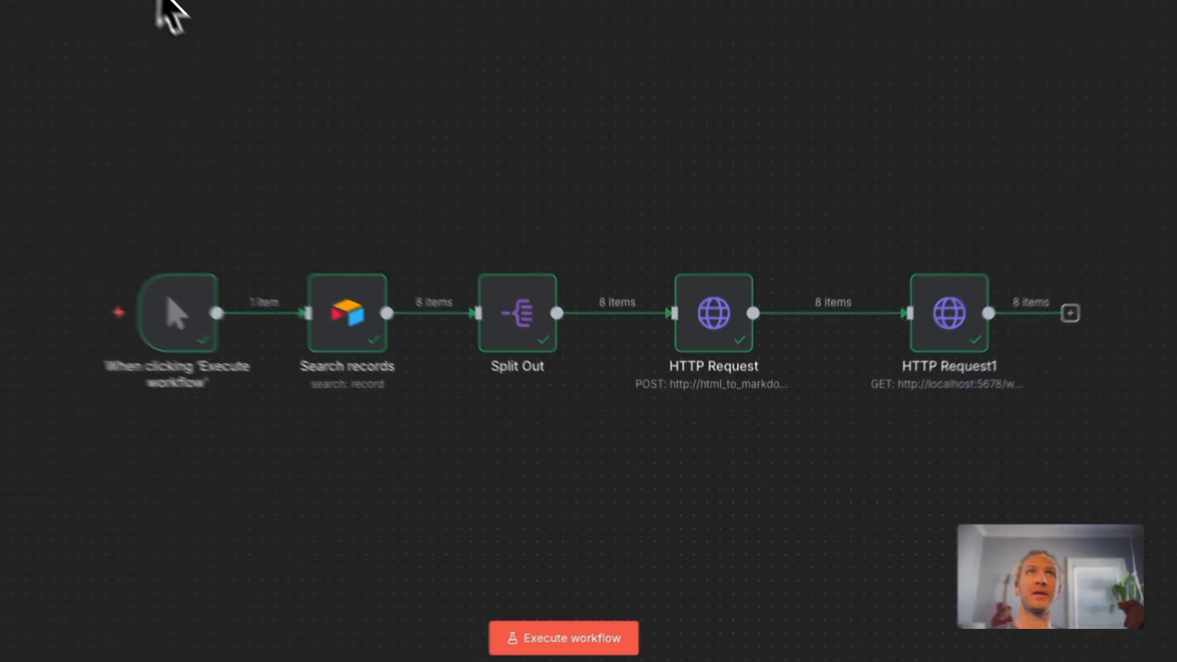
# - Review the enrich apartments workflow and the webhook workflow containing the AI Agent
pyautogui.moveTo(325, 362)
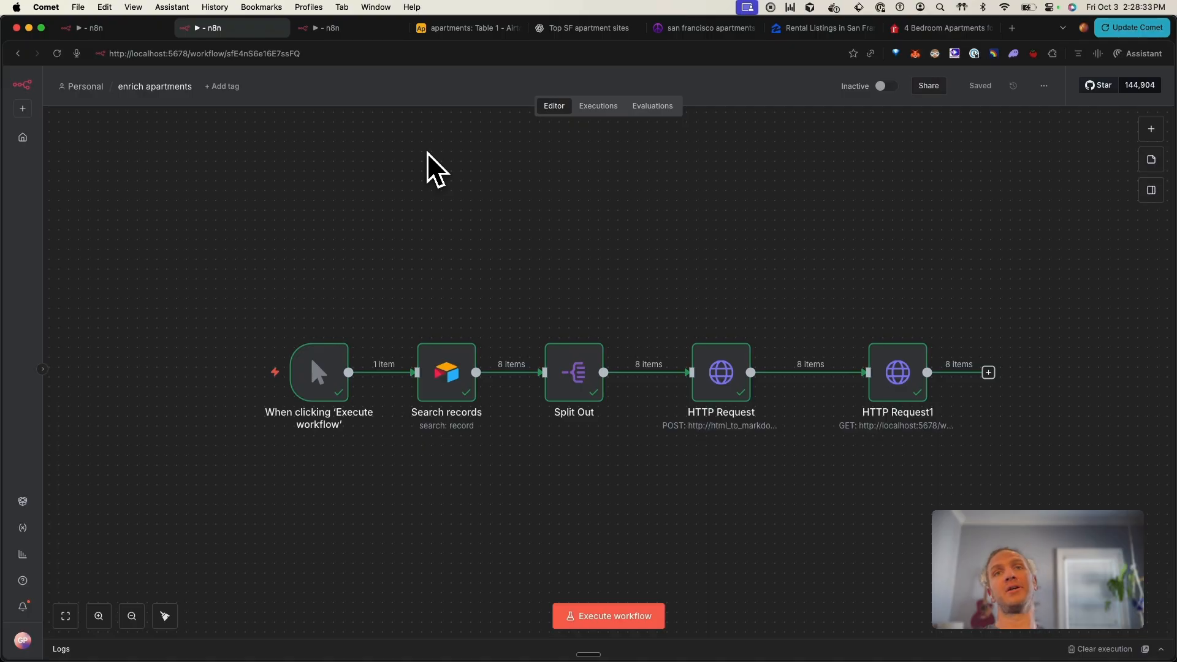
pyautogui.click(356, 34)
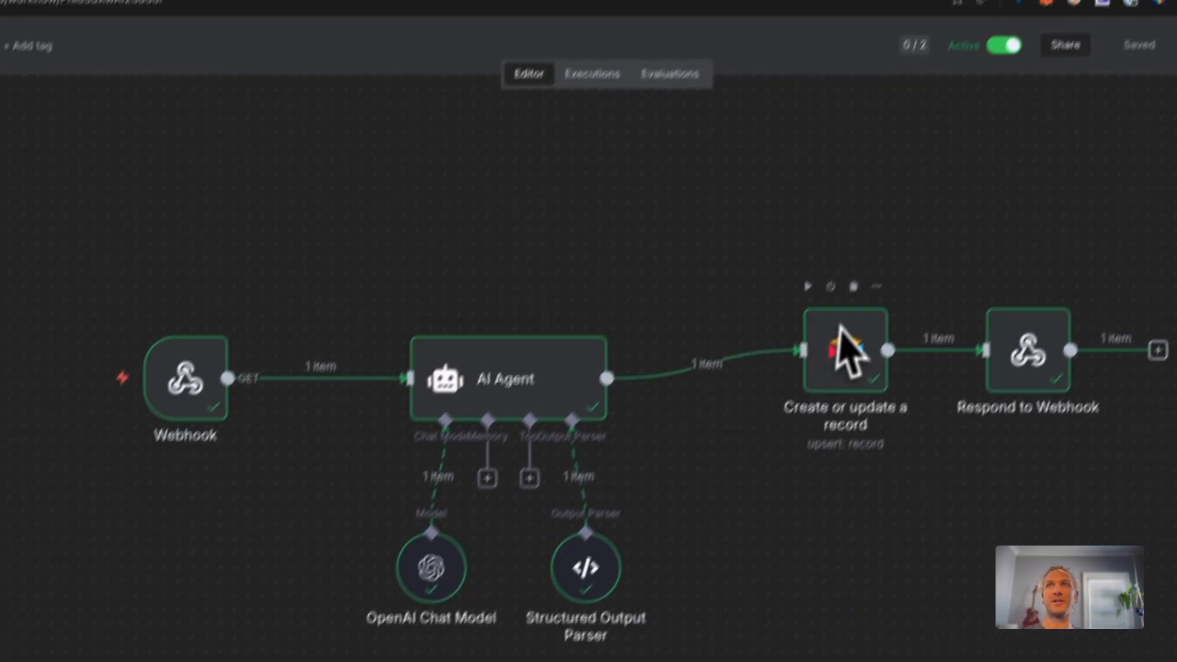
pyautogui.click(234, 35)
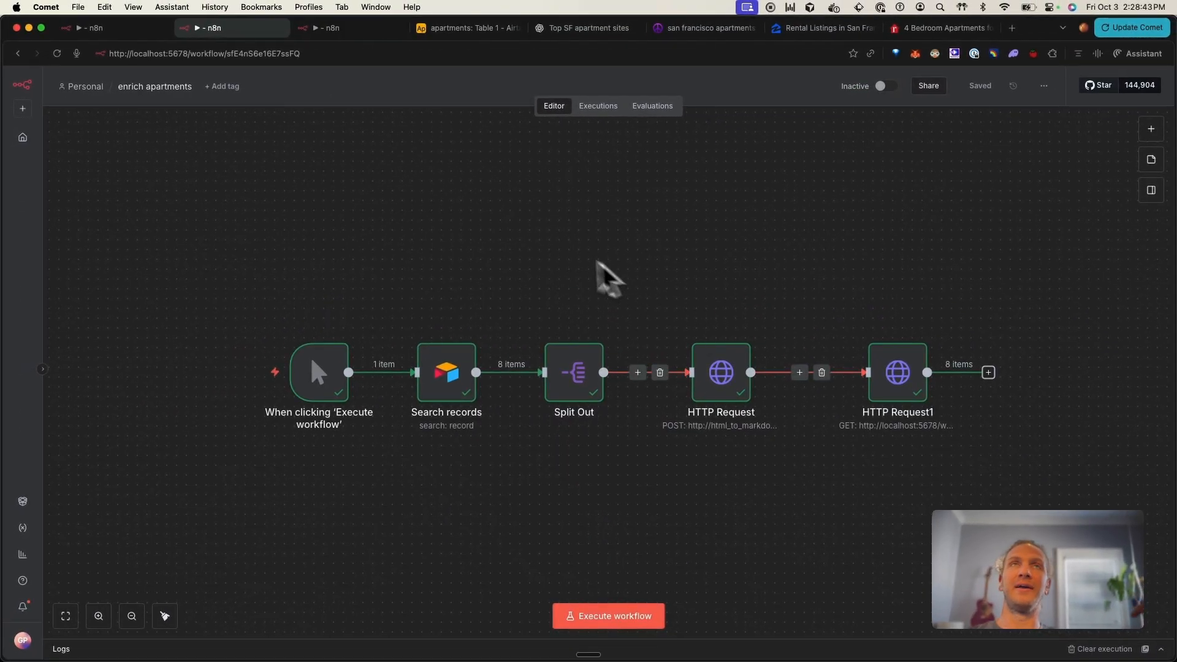
# - Delete the nine selected Craigslist records from the apartments table in Airtable
pyautogui.click(432, 29)
pyautogui.scroll(10, 473, 302)
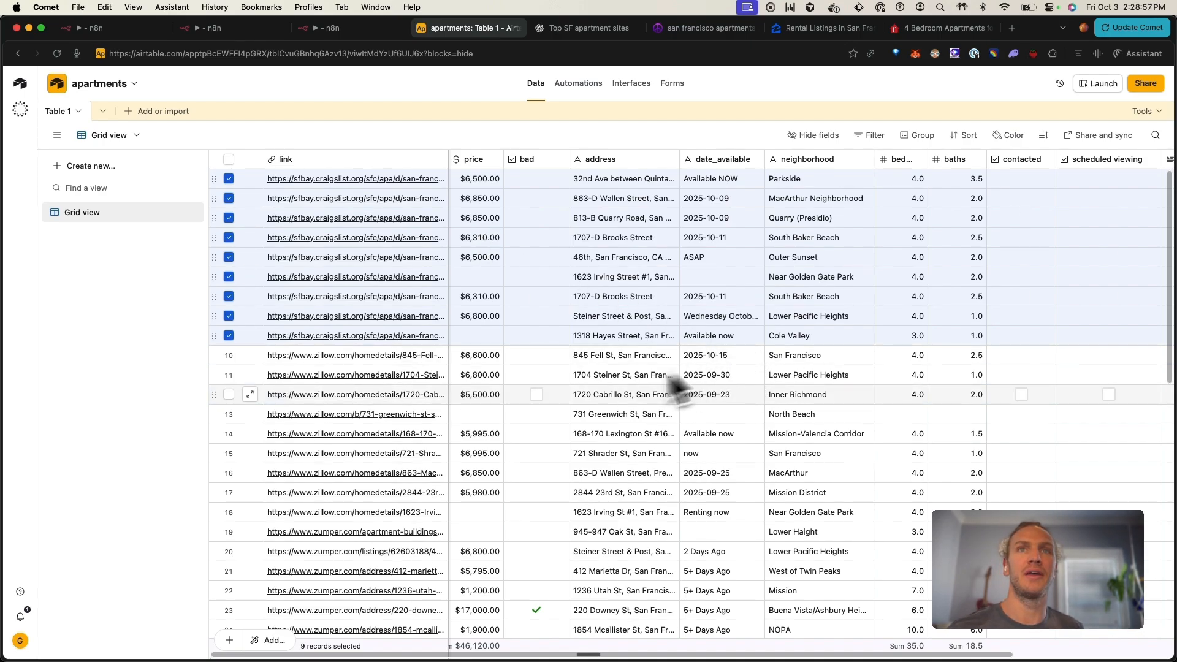
pyautogui.scroll(-1, 469, 374)
pyautogui.scroll(-10, 468, 374)
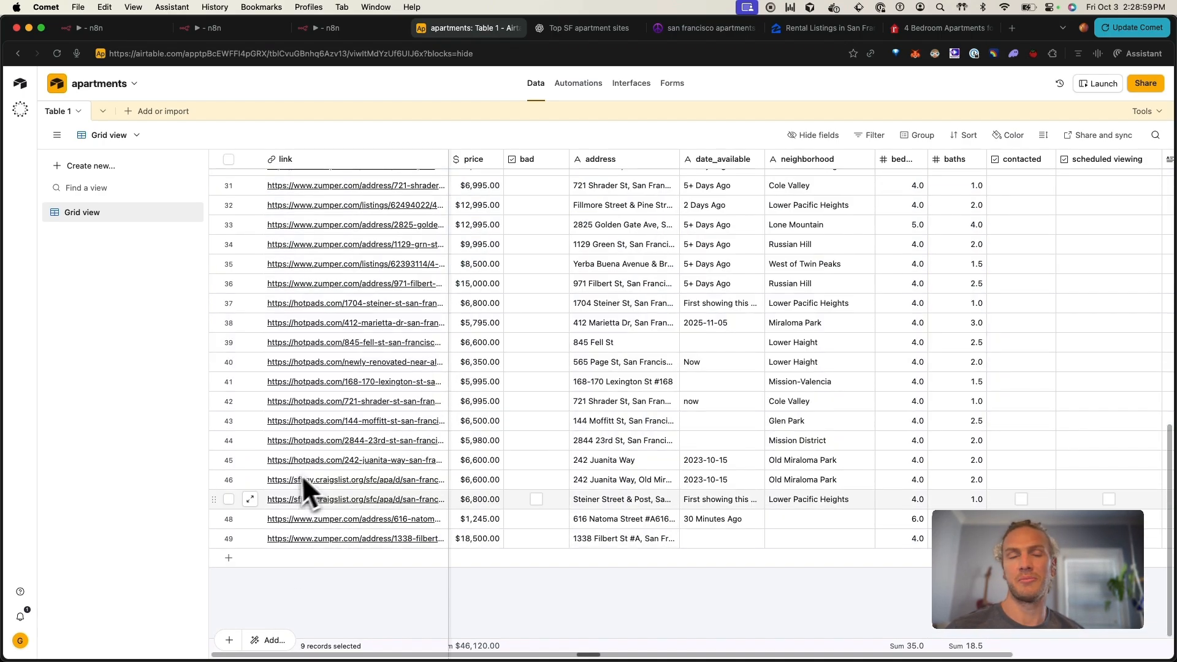
pyautogui.scroll(10, 458, 329)
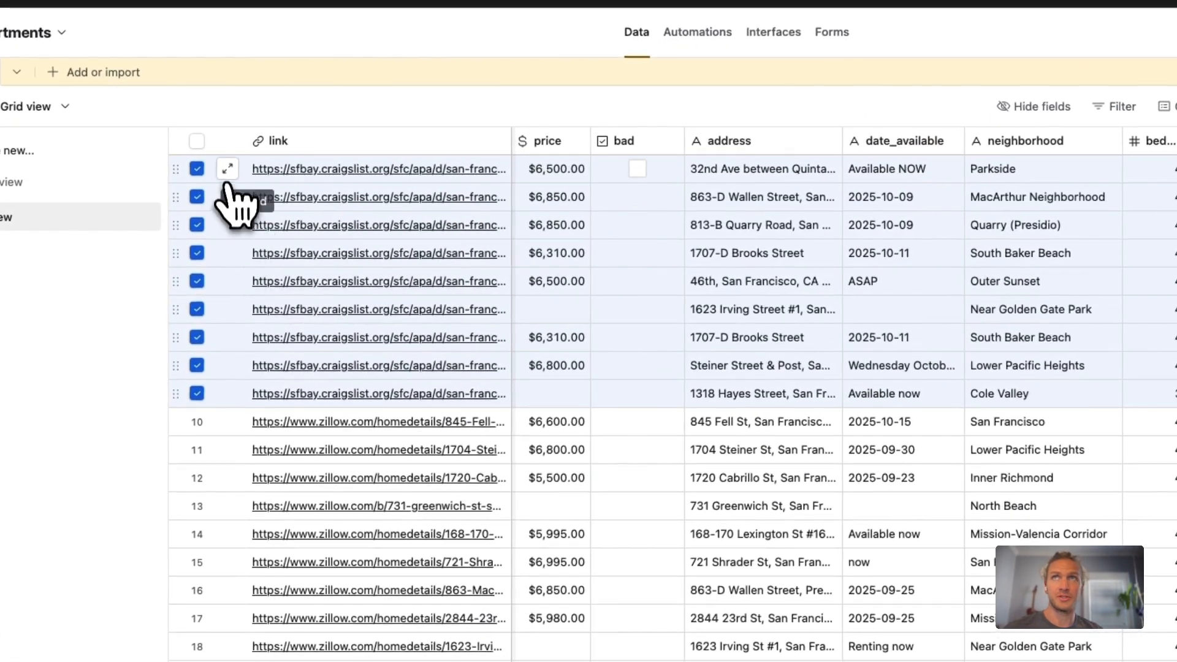
pyautogui.rightClick(236, 179)
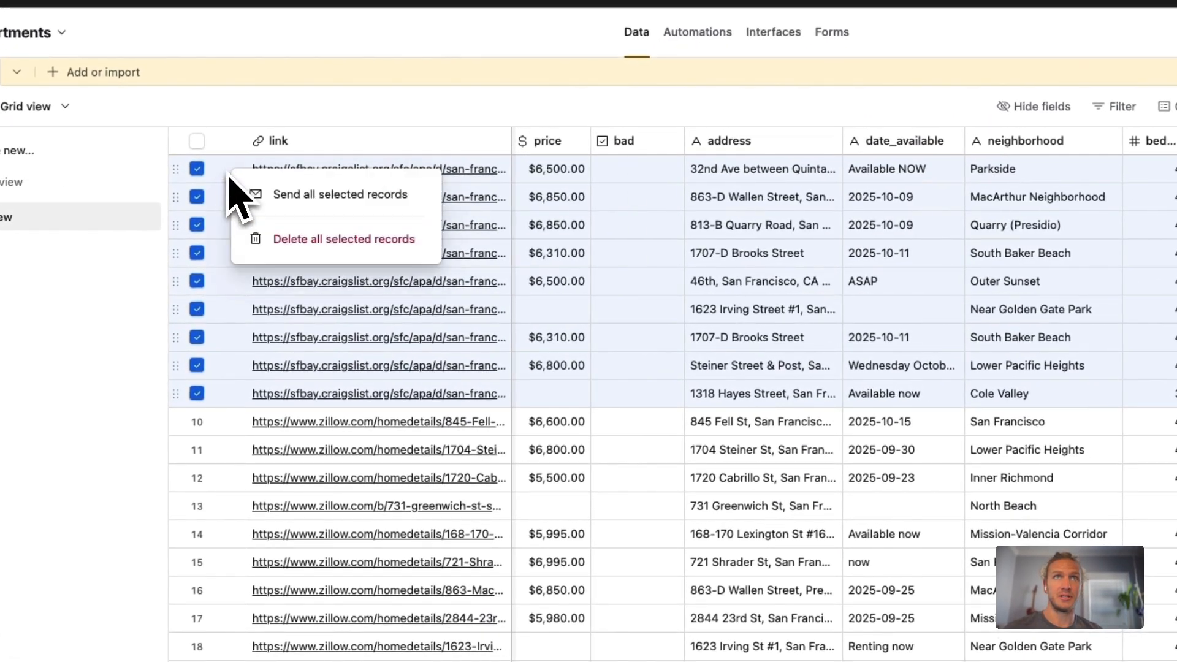
pyautogui.click(305, 239)
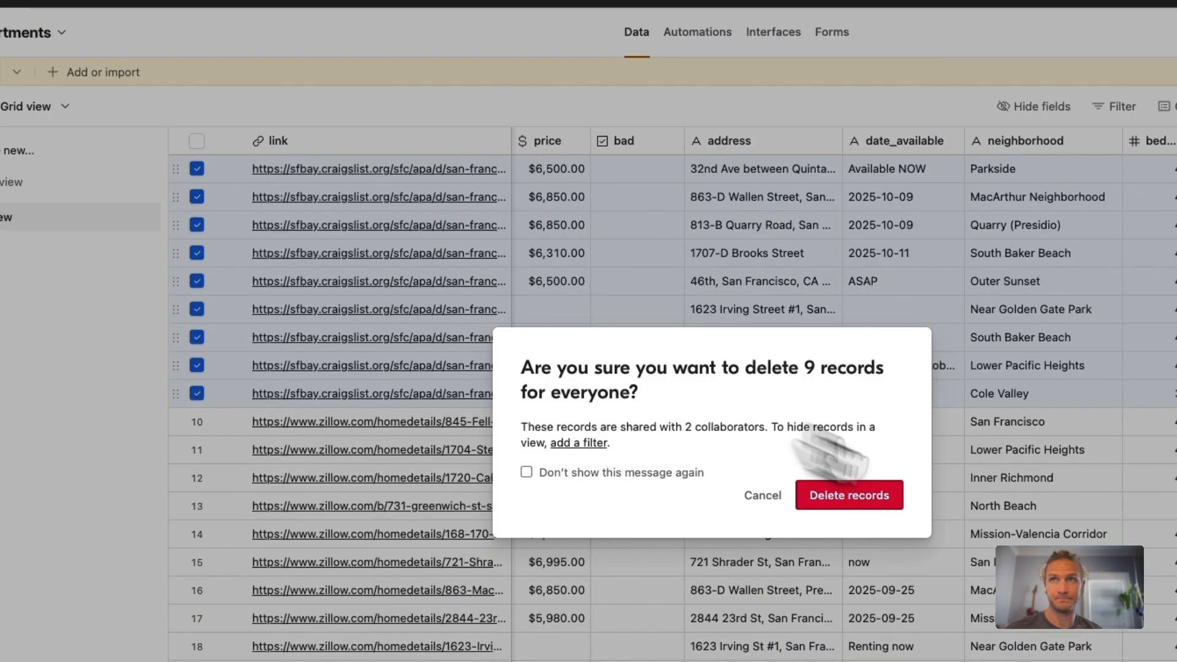
pyautogui.click(853, 493)
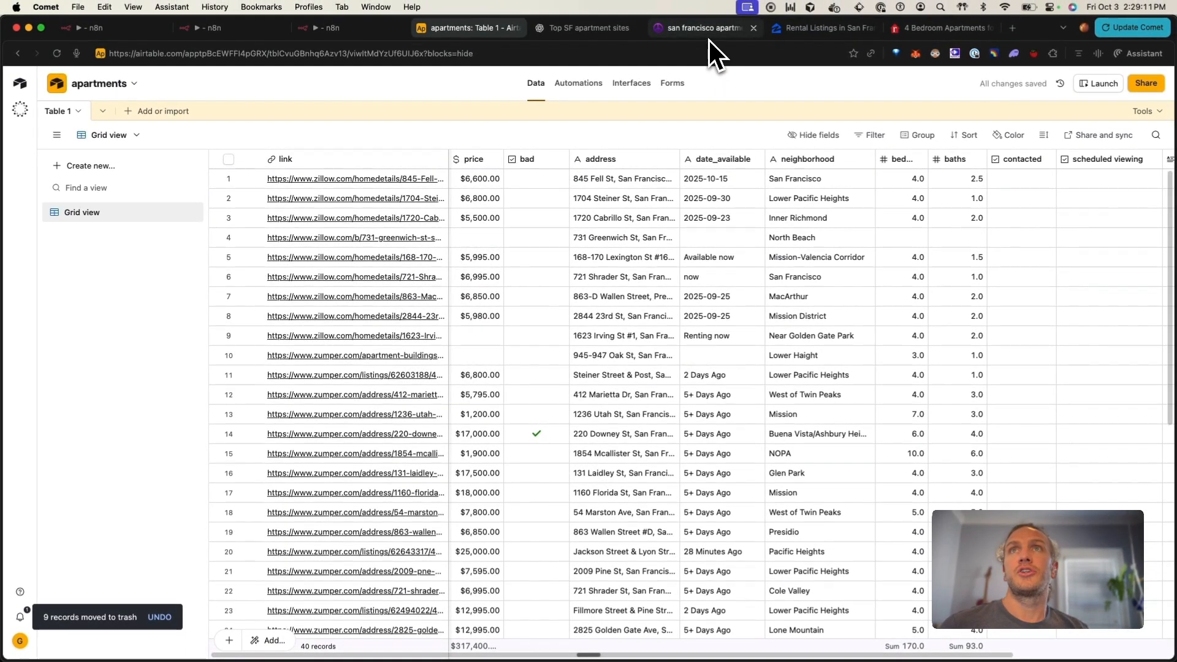
# - Examine the San Francisco four-bedroom listings on Craigslist that come before the nearby areas section
pyautogui.click(730, 19)
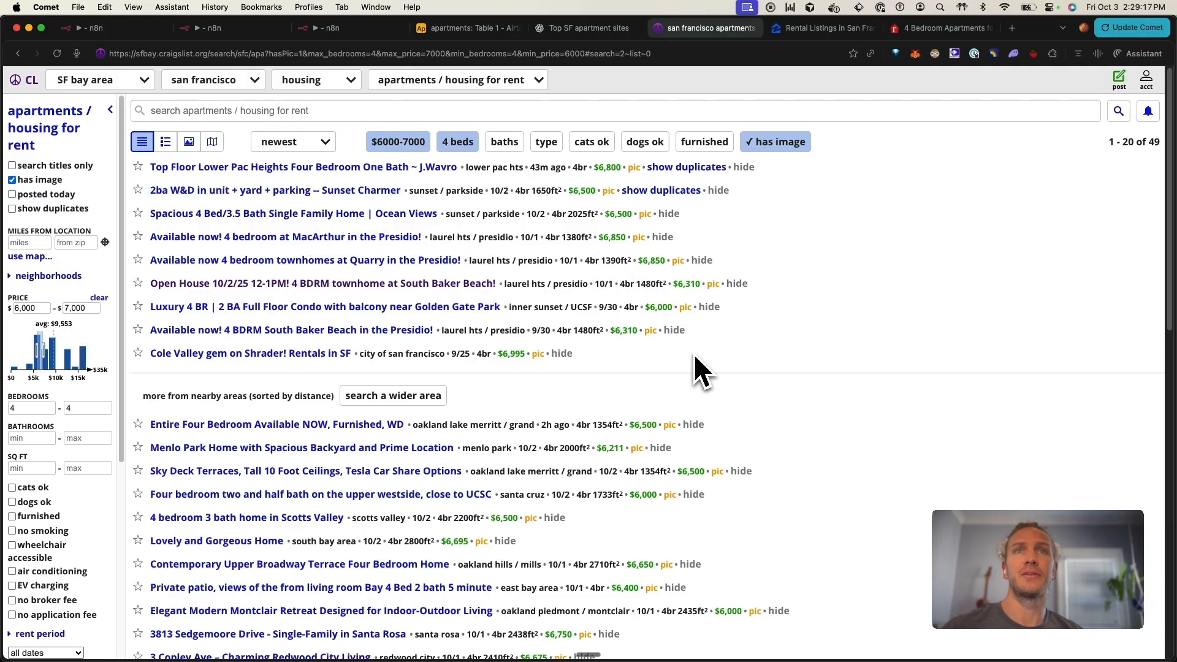
pyautogui.moveTo(699, 370); pyautogui.dragTo(151, 167)
pyautogui.click(947, 206)
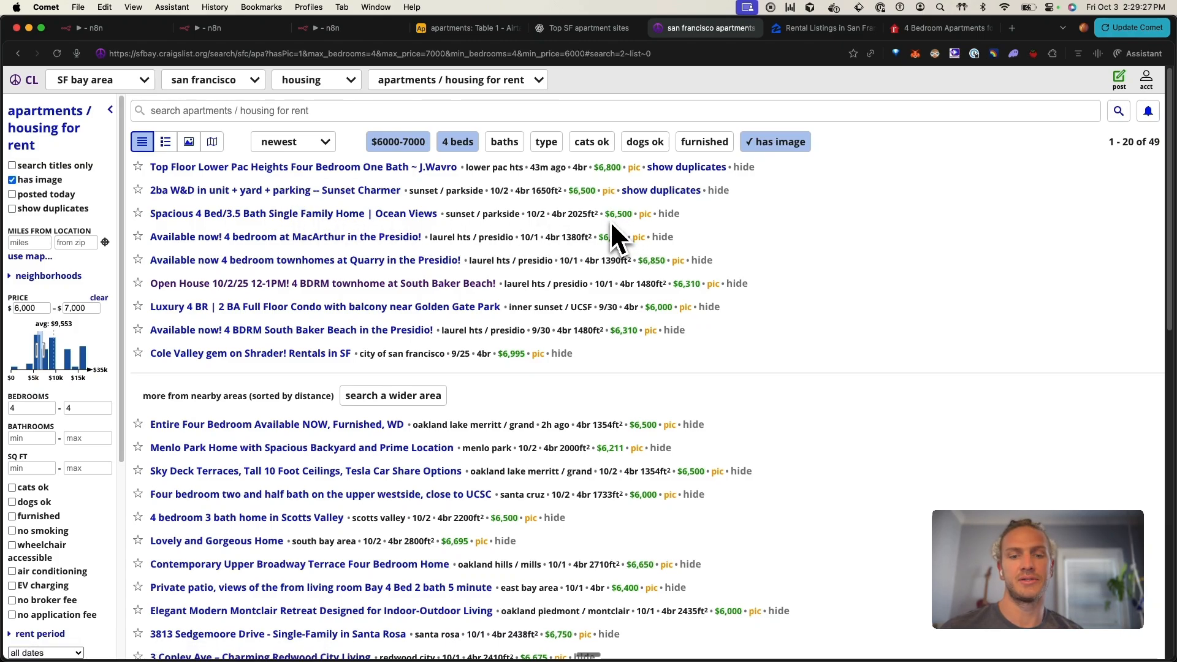
# - Switch to Cursor and examine the CRAIGSLIST_URL constant, the request headers and the requests.get call in the Craigslist service's main.py
pyautogui.press('super+Tab')
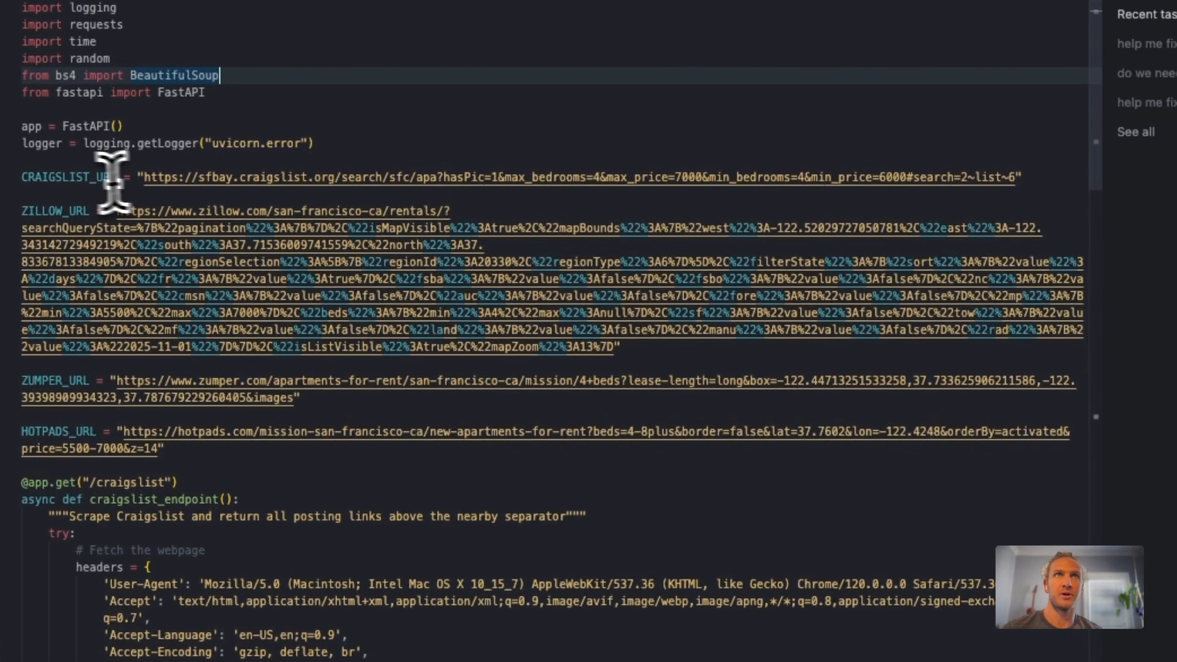
pyautogui.doubleClick(206, 163)
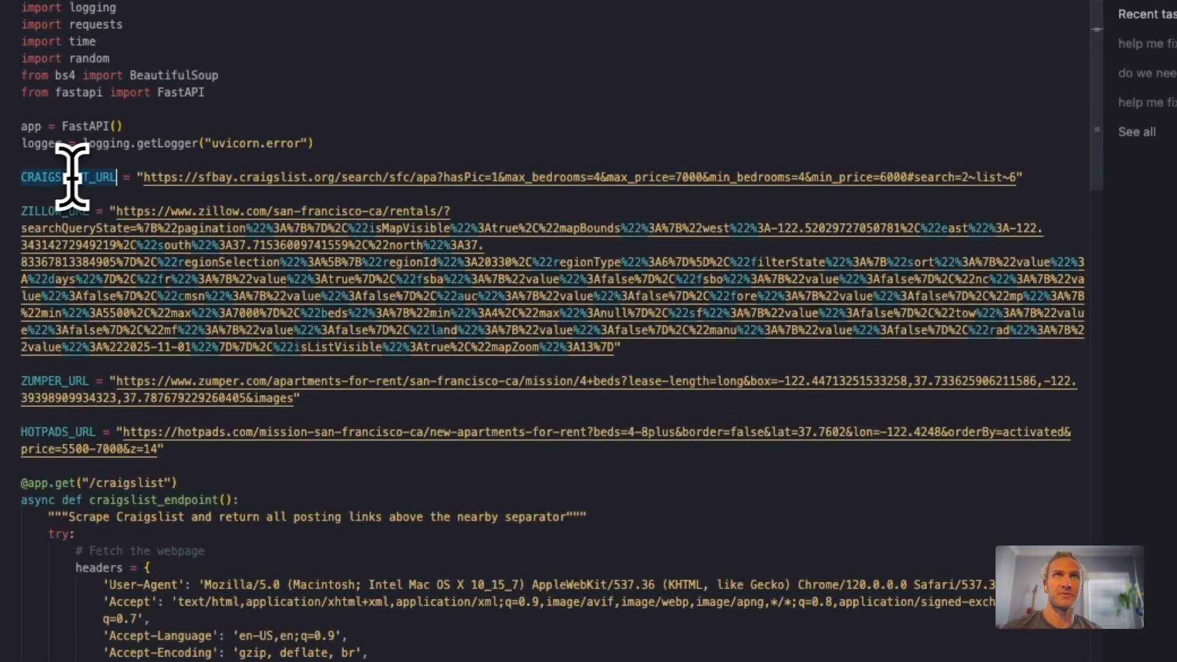
pyautogui.scroll(-3, 355, 544)
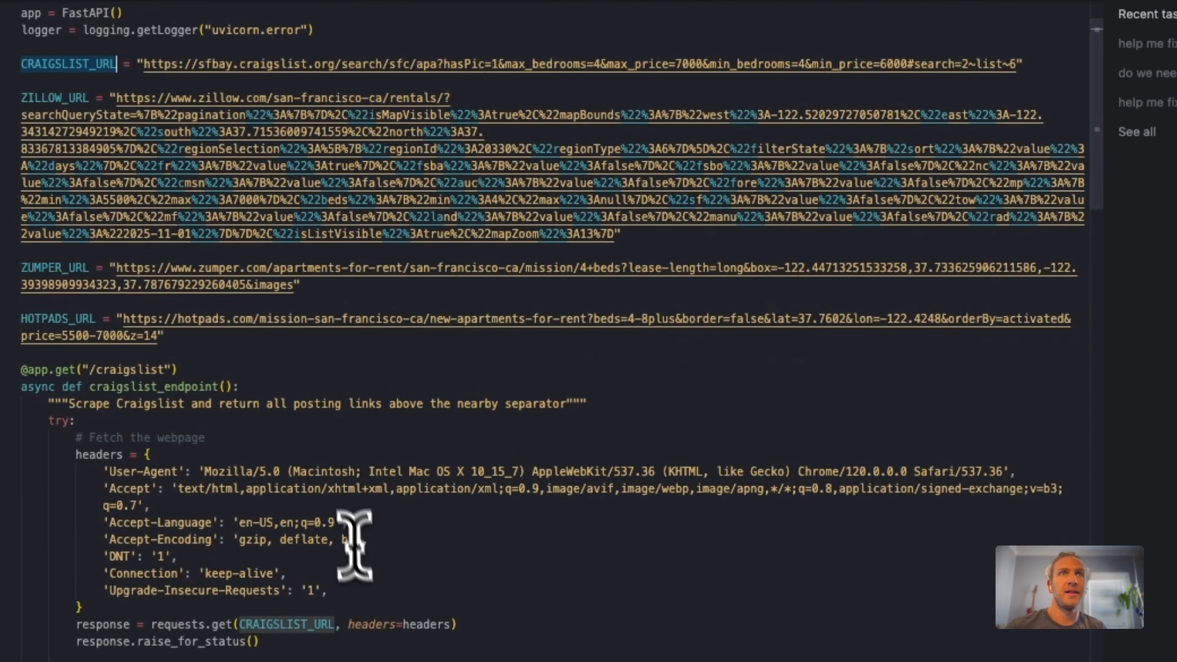
pyautogui.click(86, 455)
pyautogui.click(193, 605)
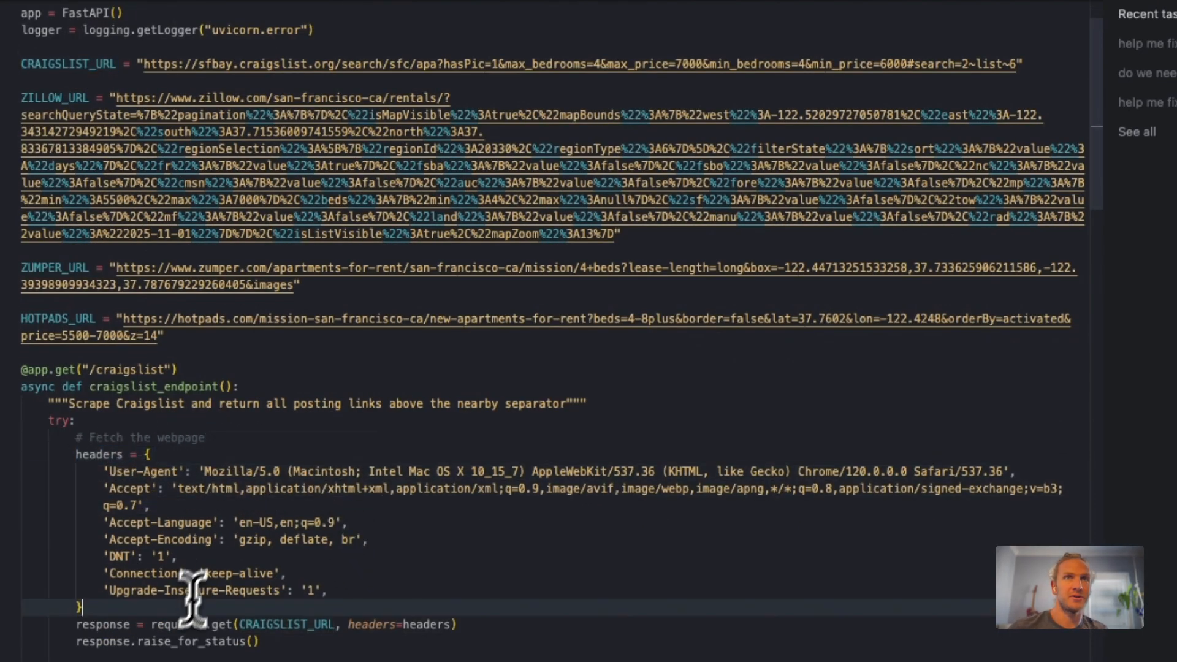
pyautogui.click(196, 624)
pyautogui.moveTo(153, 624); pyautogui.dragTo(456, 627)
pyautogui.click(138, 625)
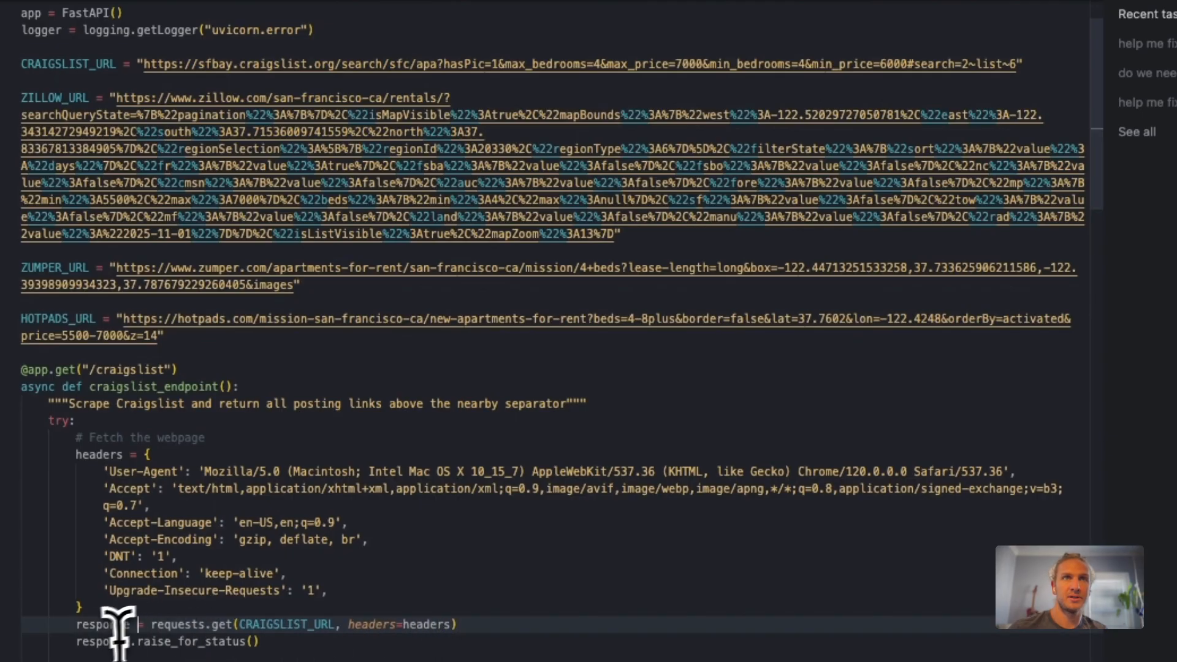
# - Examine the BeautifulSoup parsing and the nearby_separator lookup in the craigslist_endpoint function
pyautogui.scroll(-5, 119, 632)
pyautogui.click(158, 522)
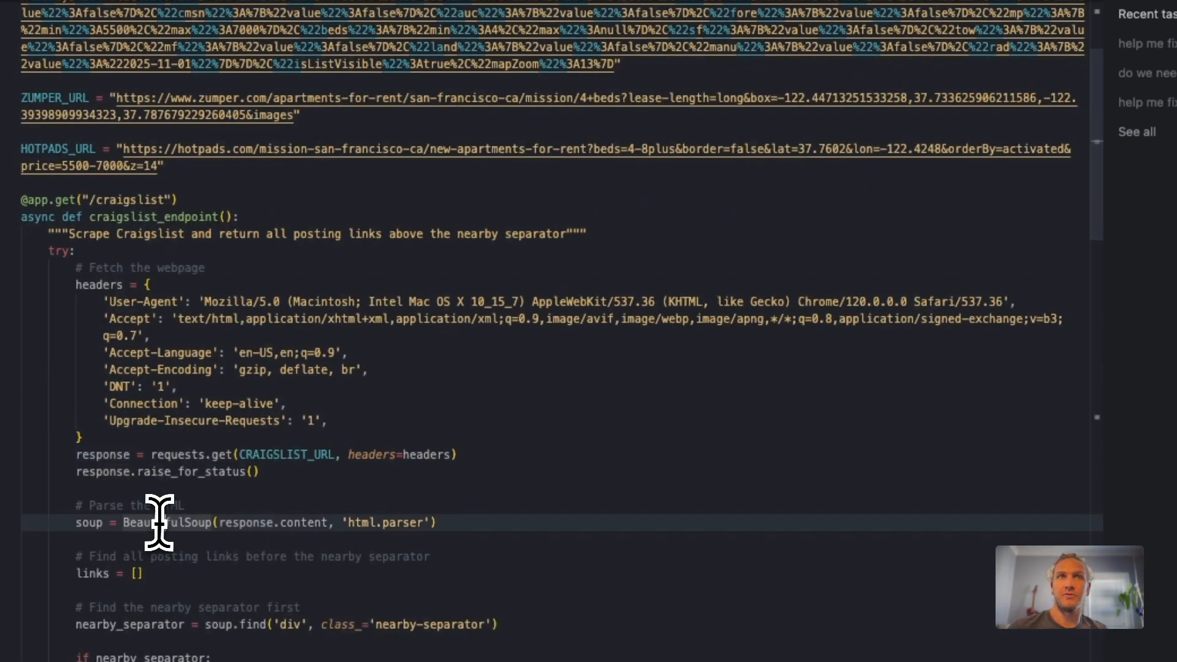
pyautogui.scroll(-3, 321, 468)
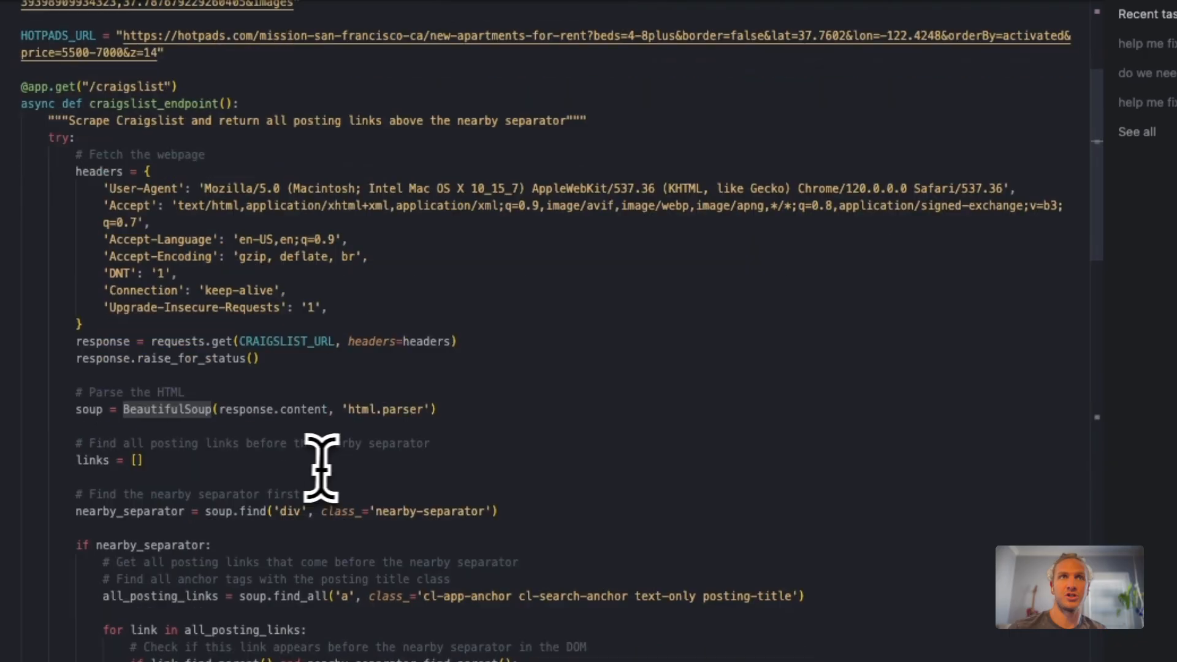
pyautogui.scroll(-3, 321, 468)
pyautogui.moveTo(134, 432); pyautogui.dragTo(224, 451)
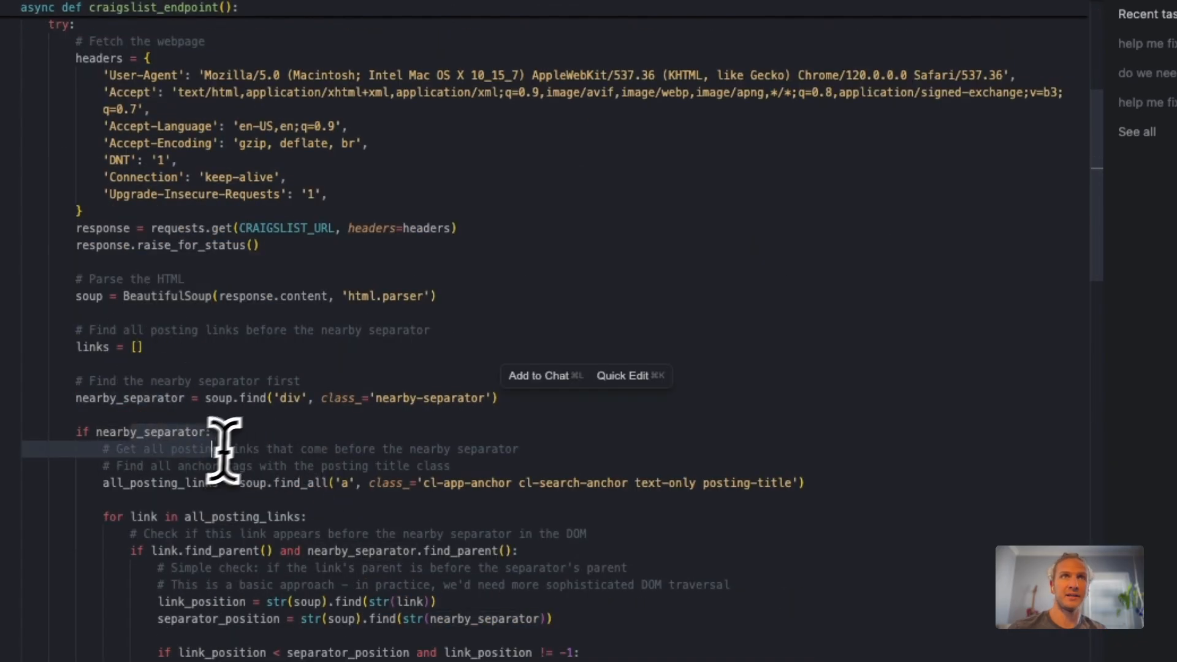
pyautogui.click(224, 451)
pyautogui.click(157, 399)
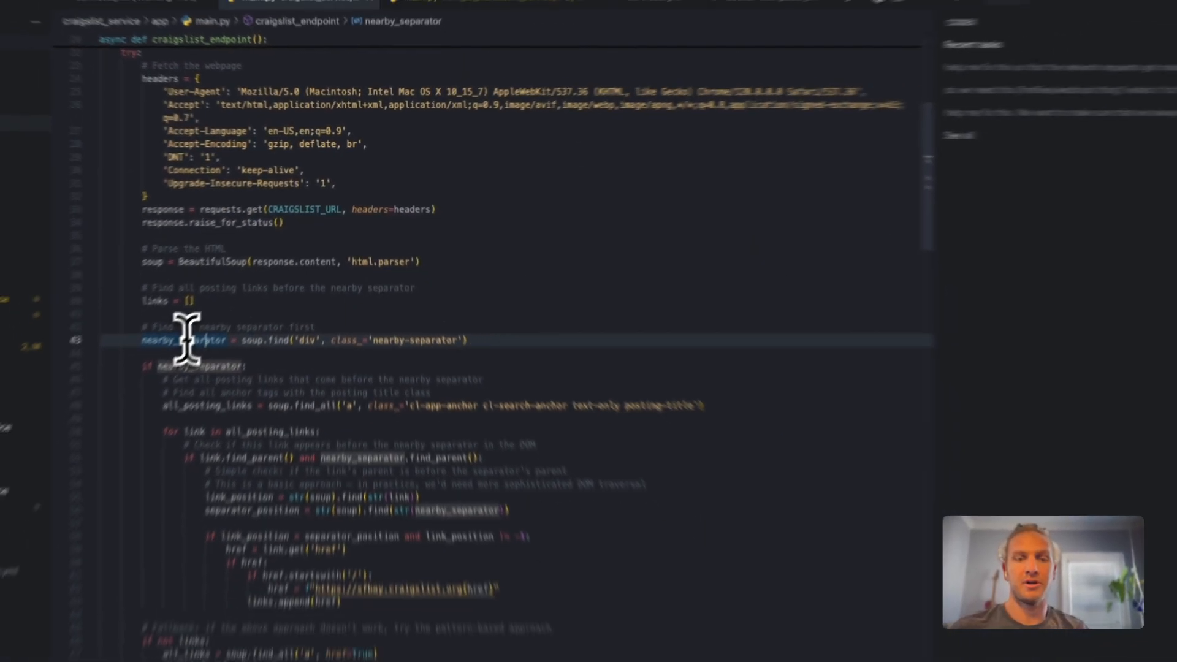
# - Return to the Craigslist results in the browser and highlight the "more from nearby areas (sorted by distance)" heading
pyautogui.press('super+Tab')
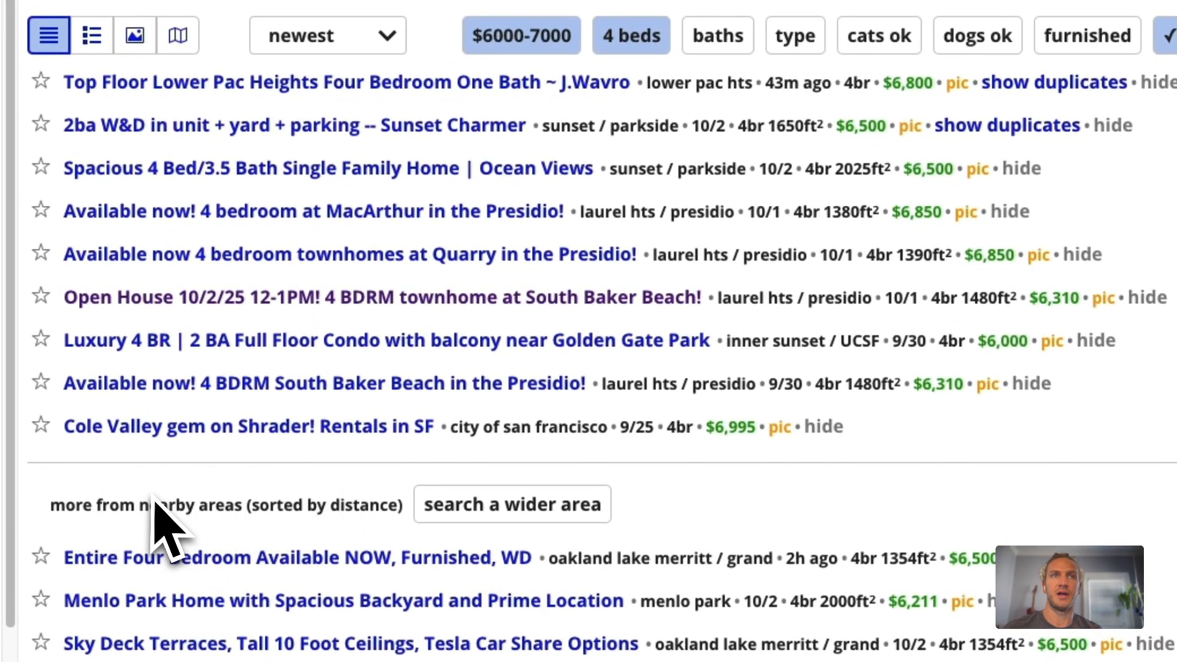
pyautogui.moveTo(92, 503); pyautogui.dragTo(390, 505)
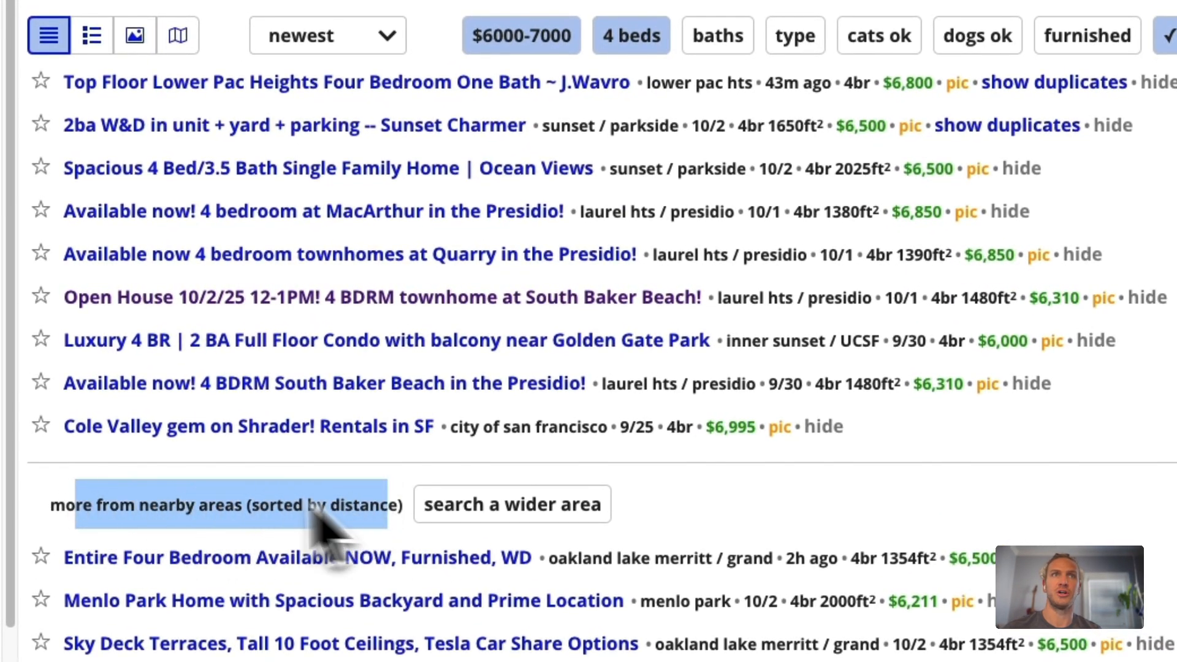
pyautogui.click(95, 505)
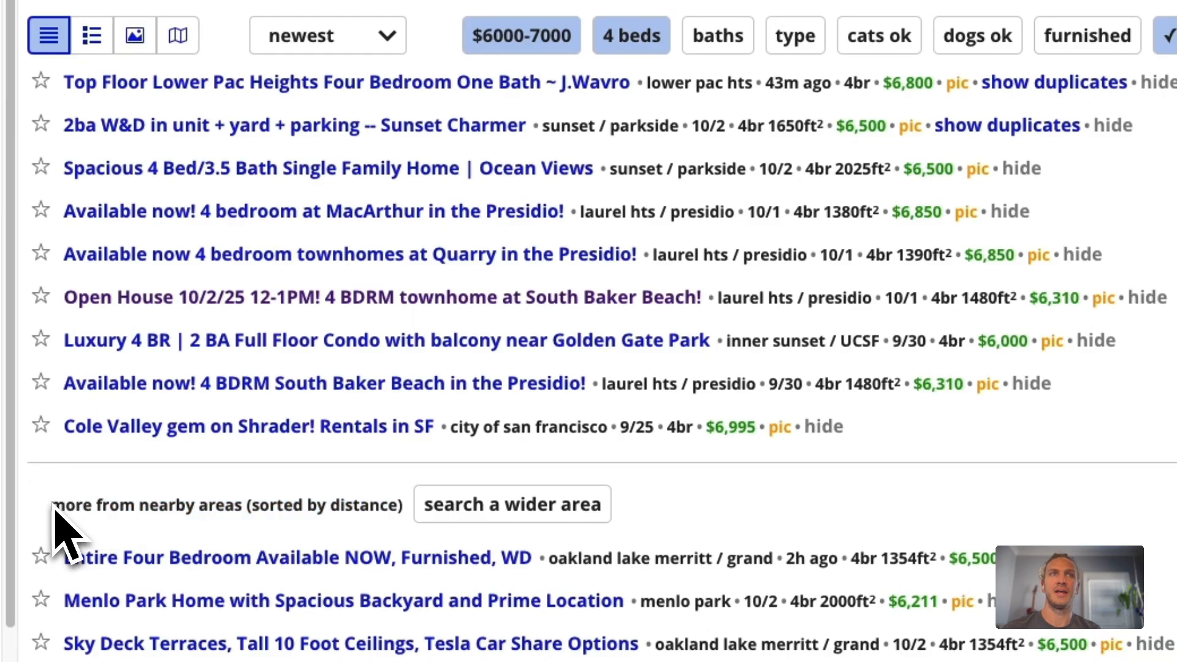
pyautogui.moveTo(53, 505); pyautogui.dragTo(437, 540)
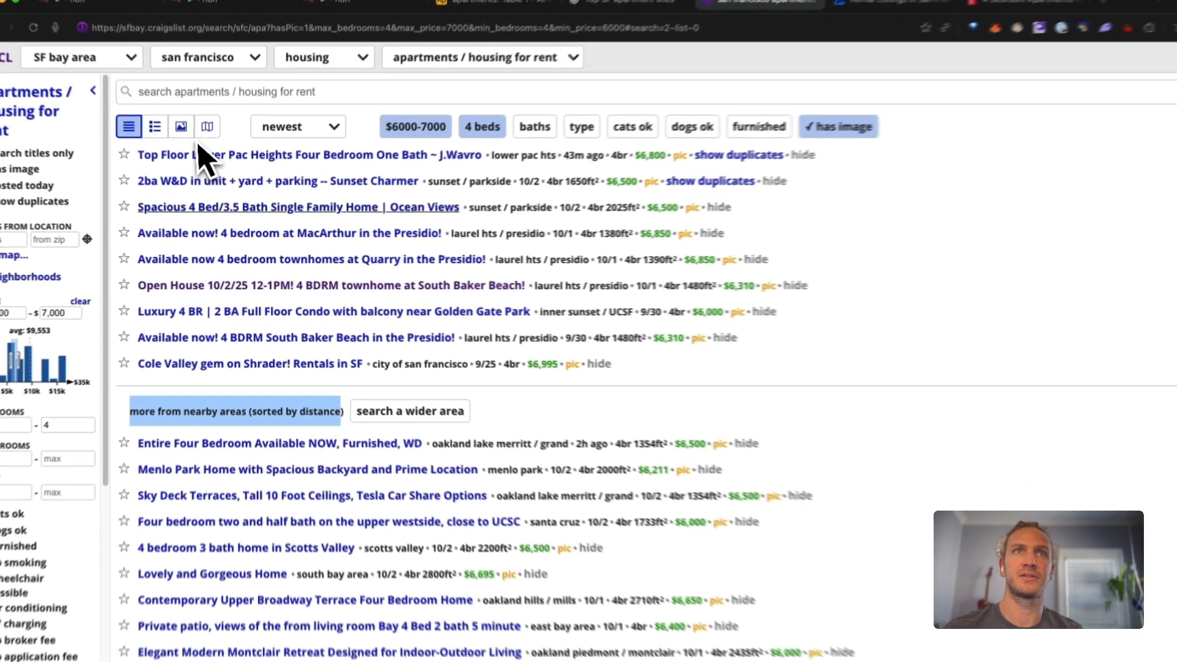
# - Switch back to Cursor and examine the loop that collects posting links located before the nearby separator
pyautogui.press('super+Tab')
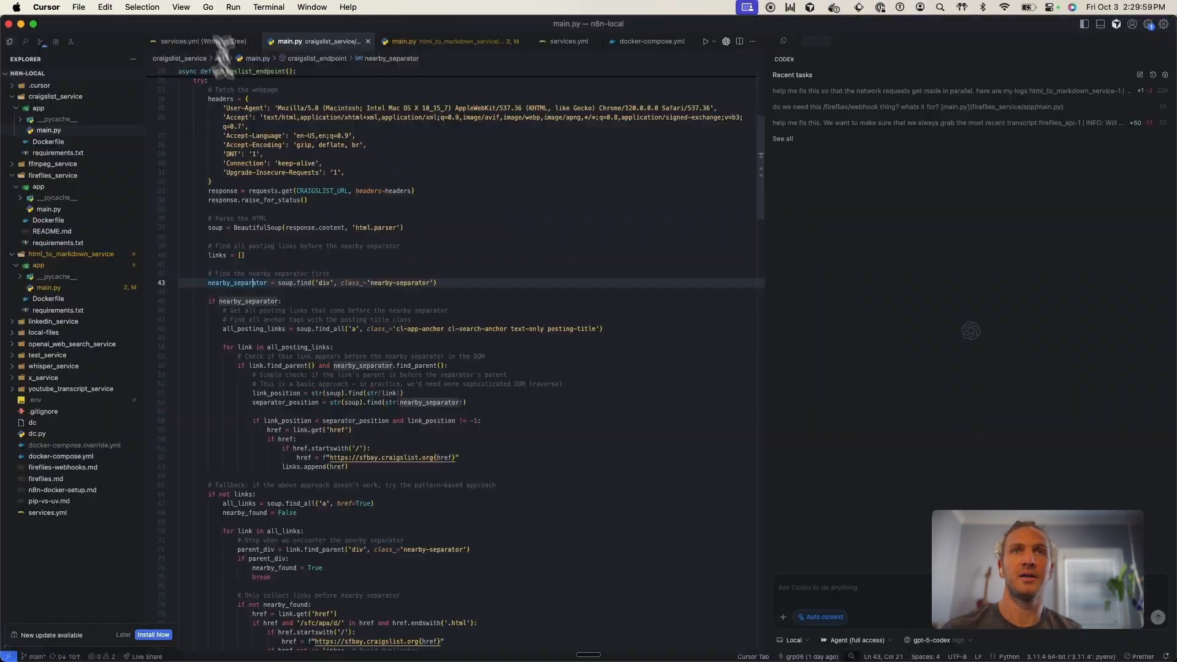
pyautogui.scroll(-5, 291, 365)
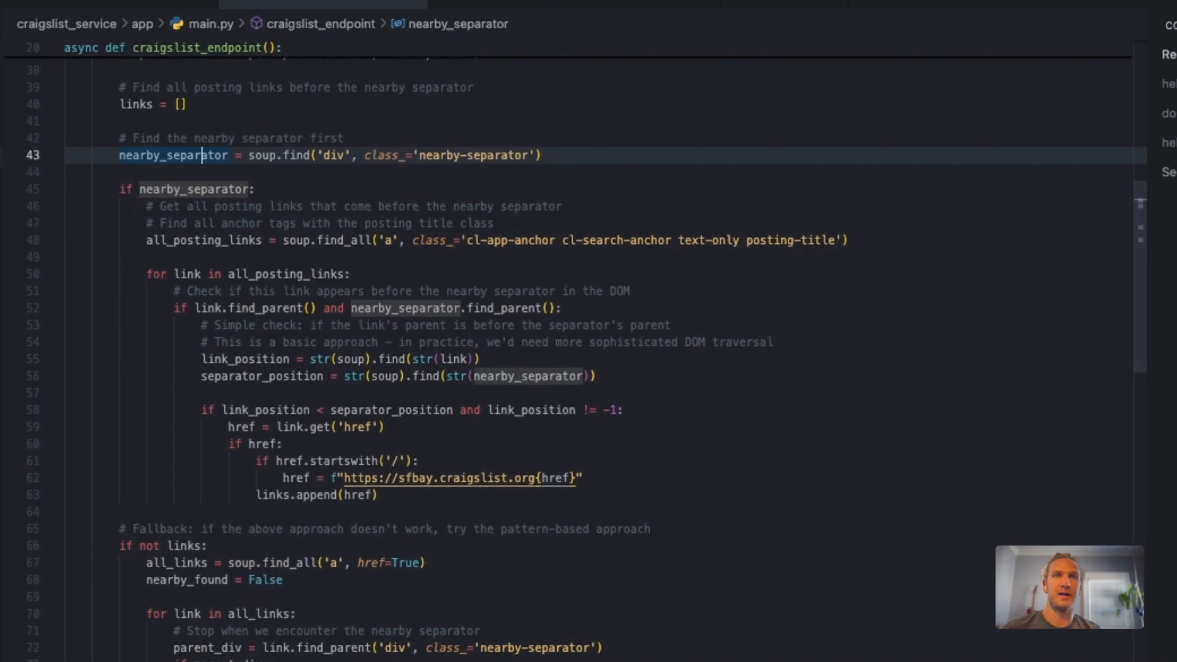
pyautogui.click(552, 660)
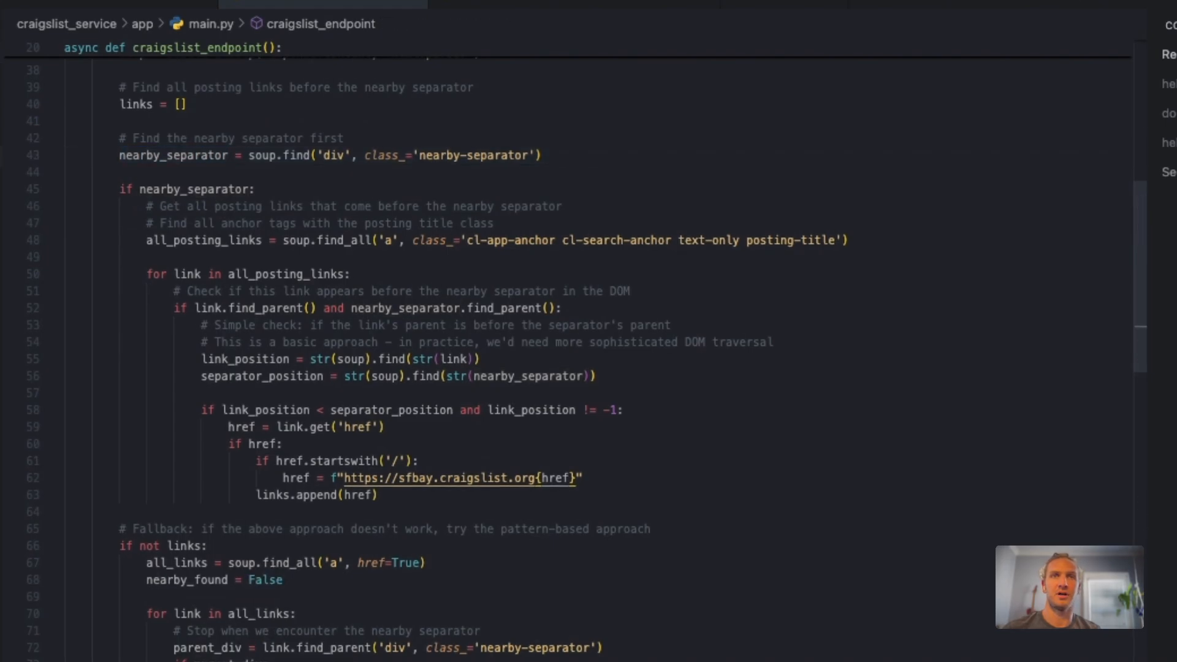
# - Return to the browser and execute the scrape apartments workflow in n8n
pyautogui.press('super+Tab')
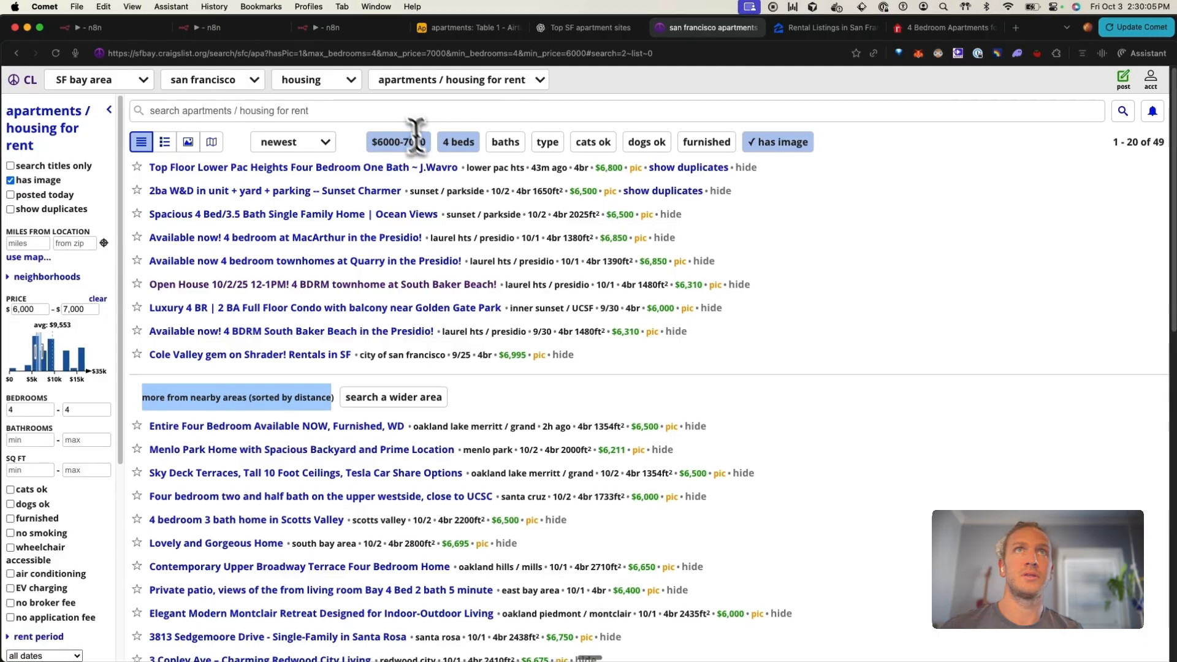
pyautogui.click(494, 28)
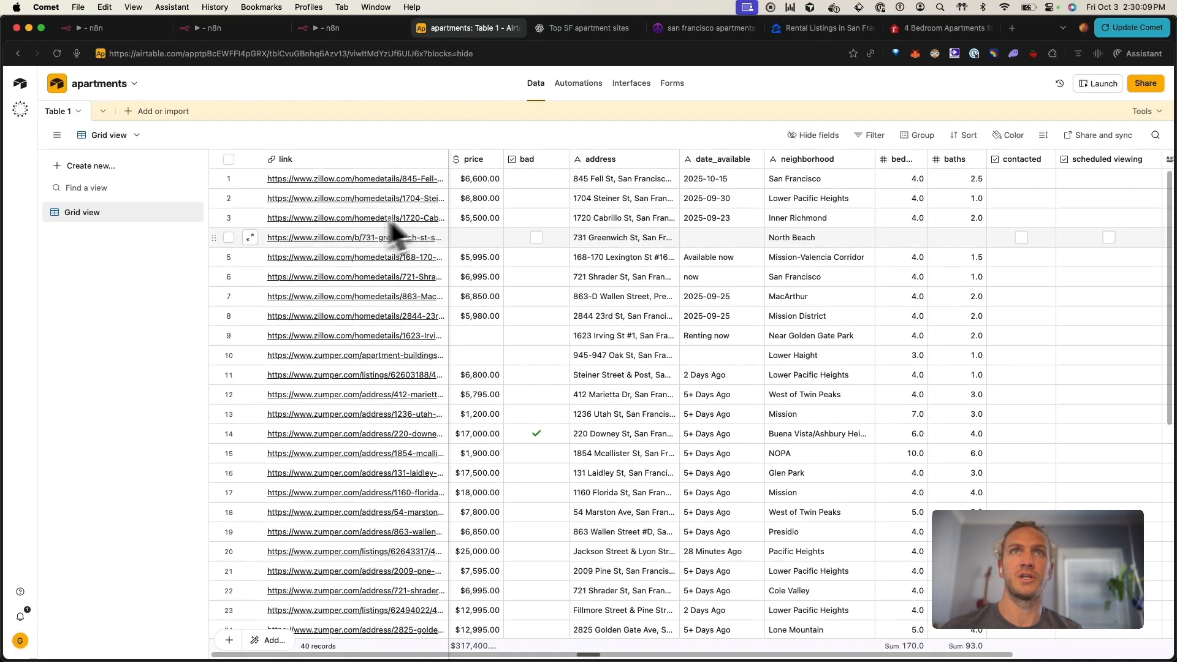
pyautogui.click(103, 37)
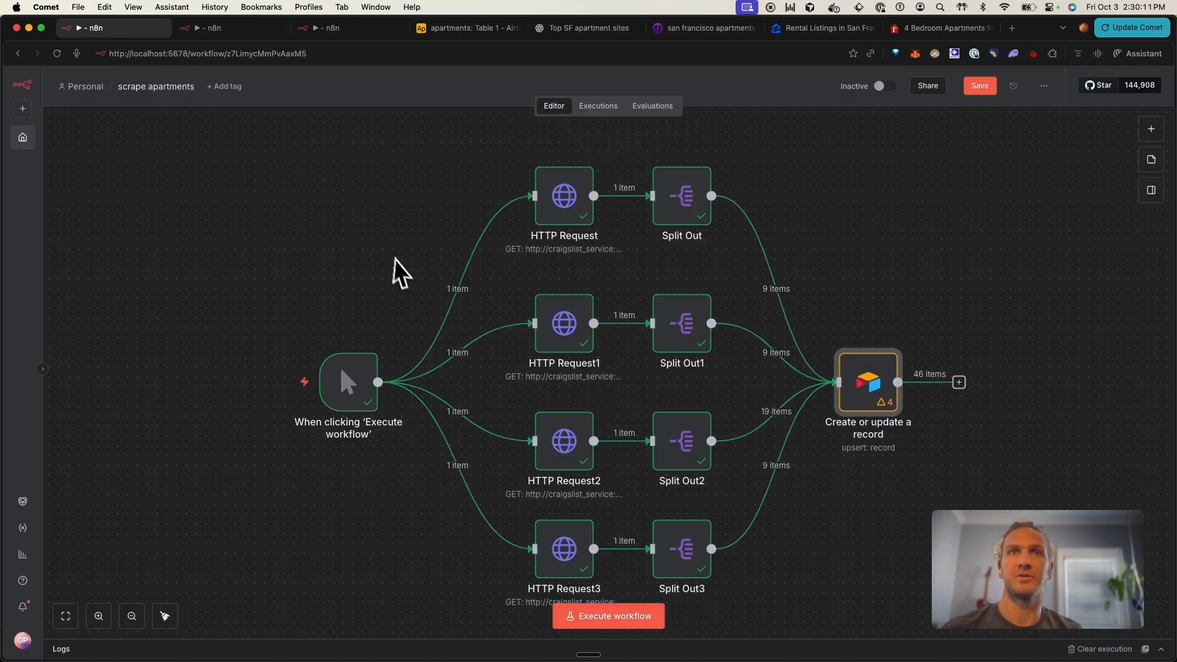
pyautogui.click(586, 618)
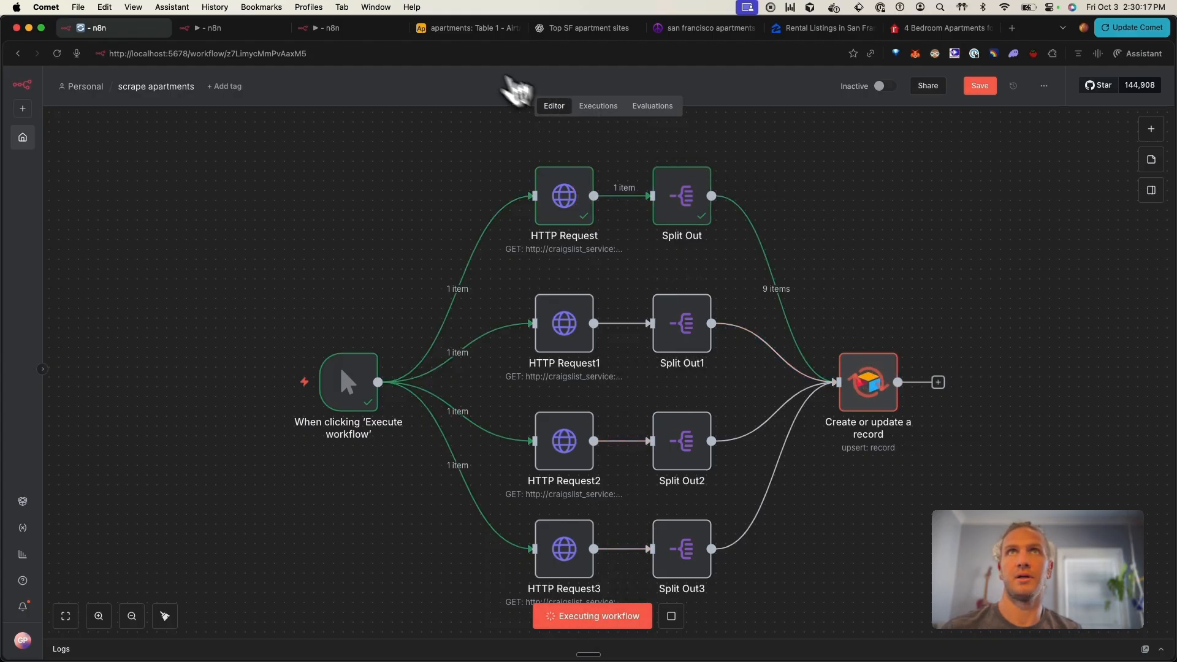
# - Check the end of the Airtable apartments table for new Craigslist links and compare them with the Craigslist results
pyautogui.click(472, 28)
pyautogui.scroll(-10, 450, 314)
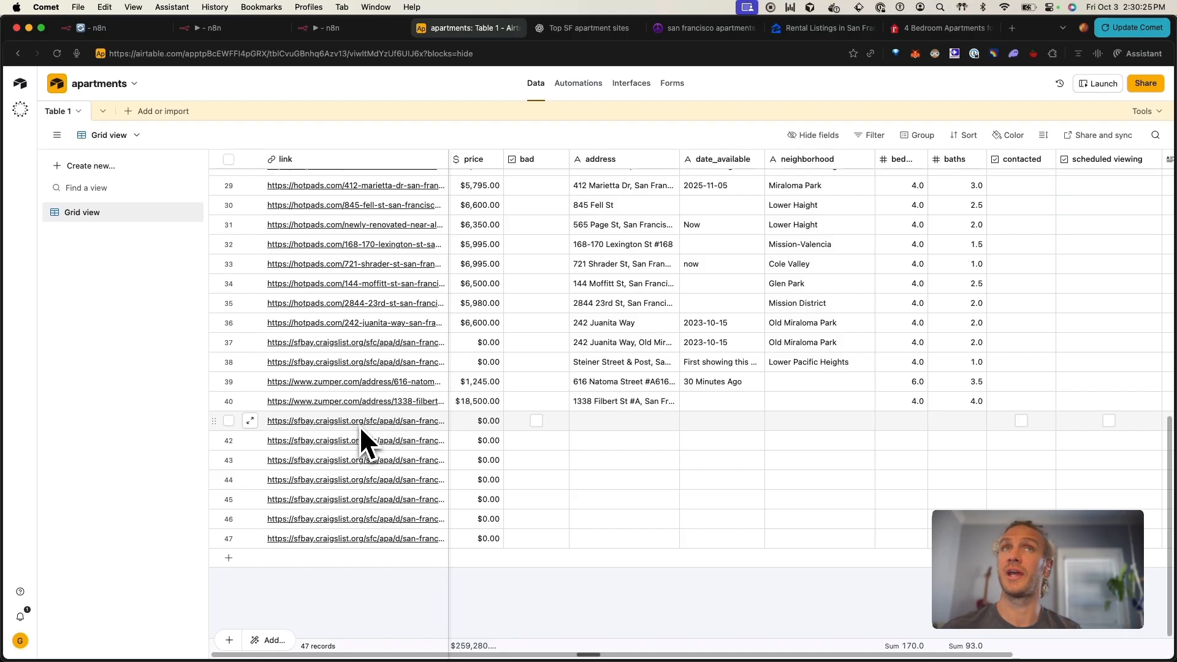
pyautogui.click(706, 28)
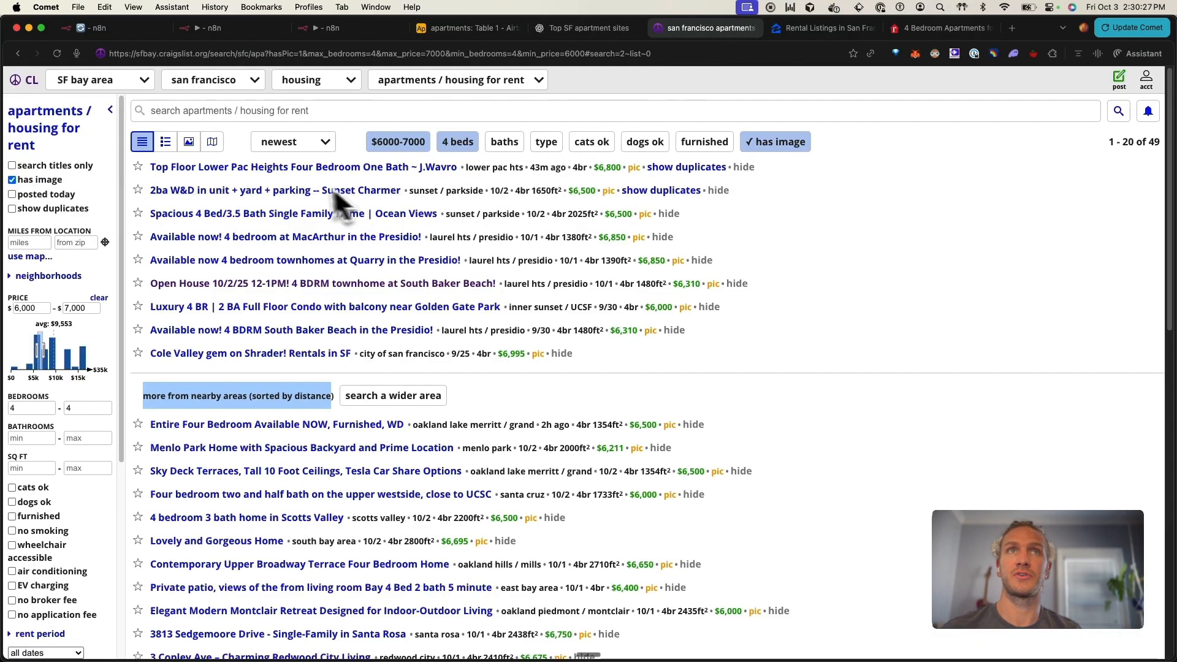
# - Open the Search records node's parameters in the enrich apartments workflow
pyautogui.click(114, 30)
pyautogui.click(230, 33)
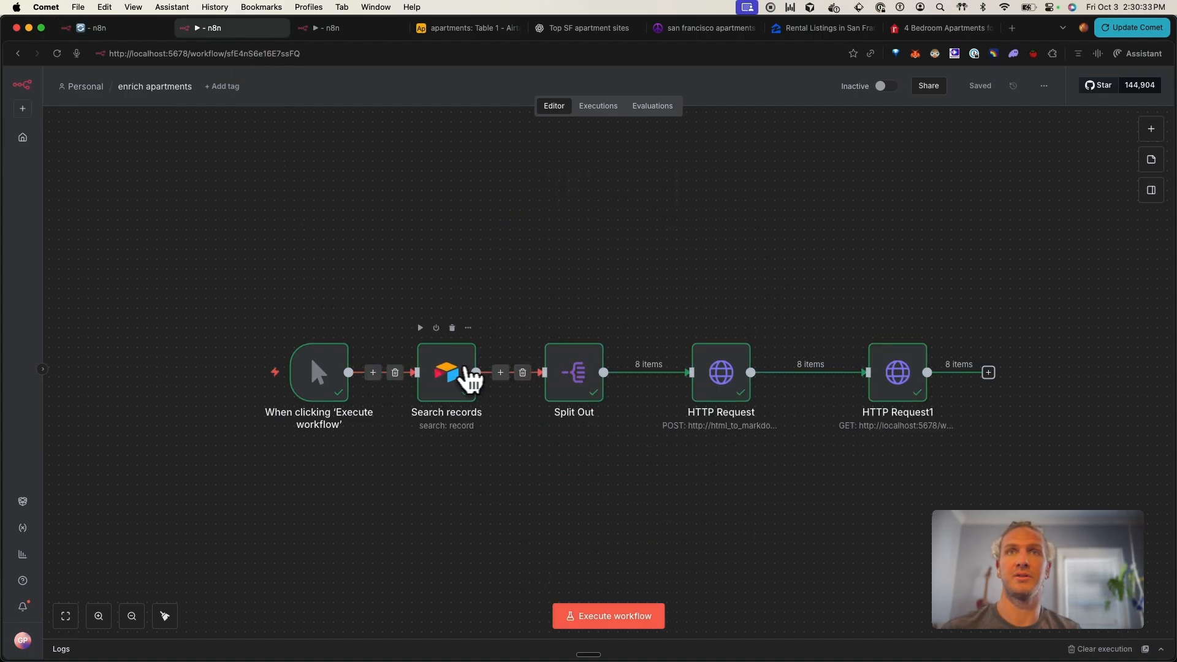
pyautogui.doubleClick(468, 366)
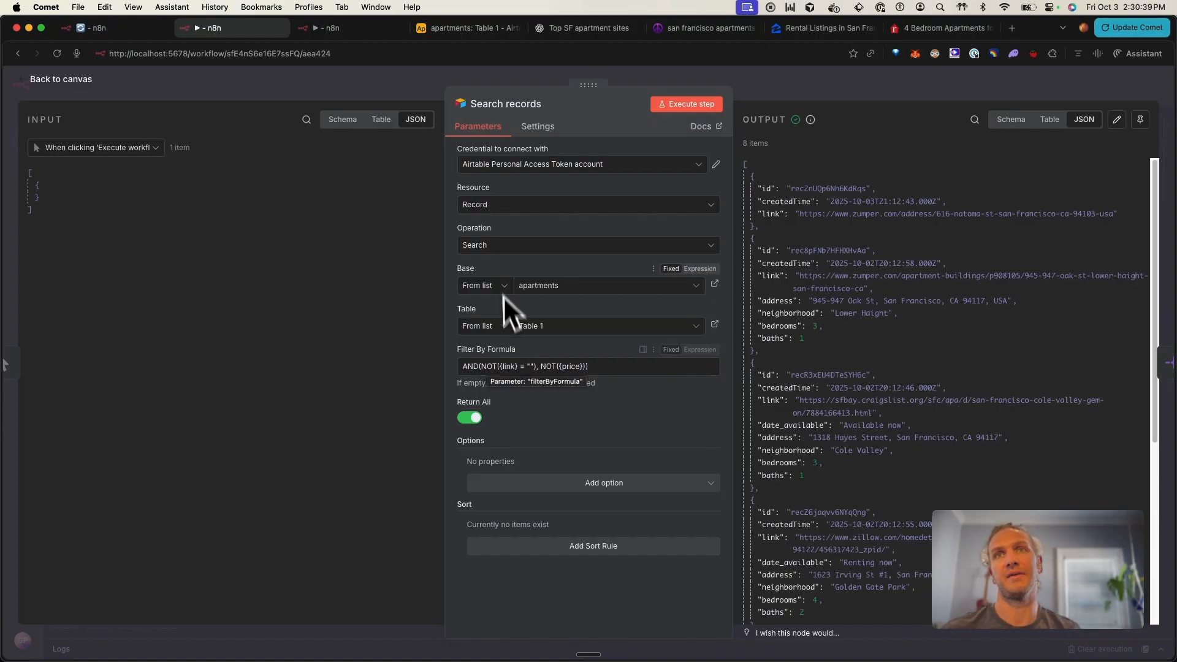
# - Switch to the Airtable apartments table and check the price column from the first record to the last
pyautogui.click(513, 35)
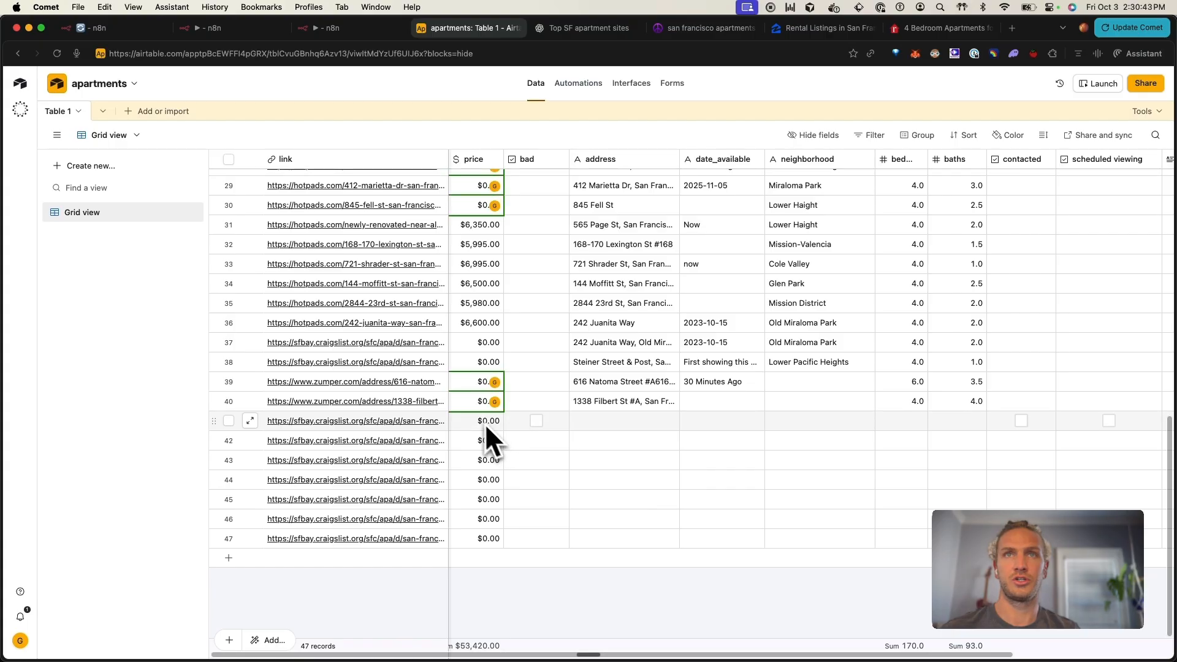
pyautogui.scroll(10, 513, 338)
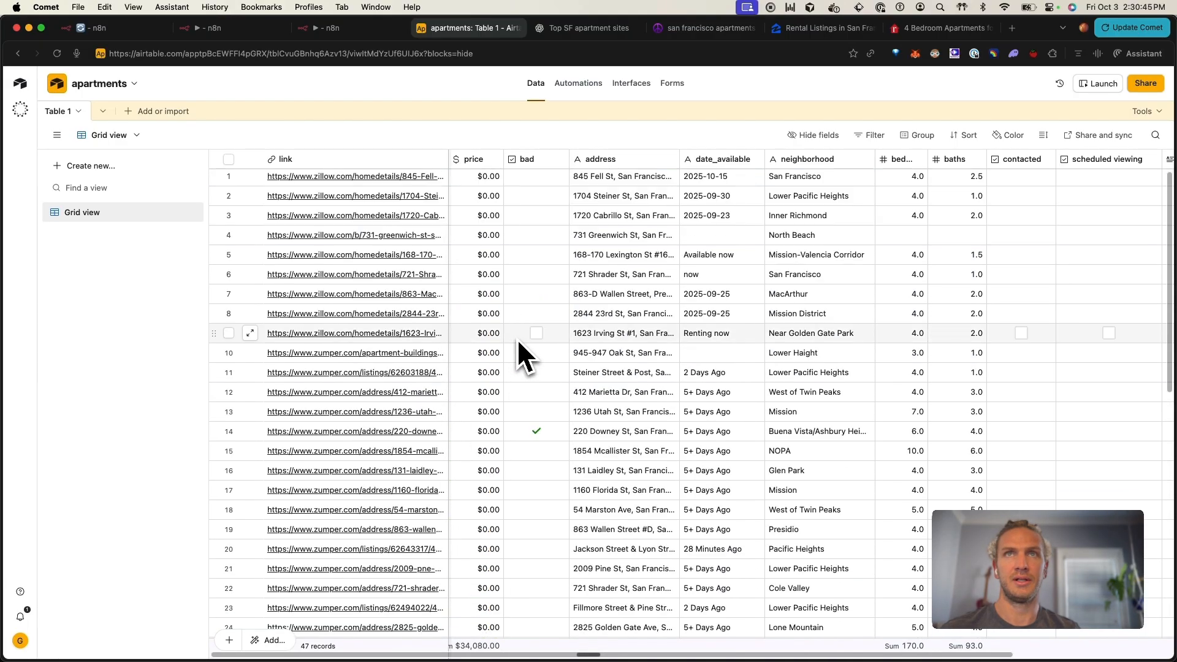
pyautogui.scroll(-10, 509, 329)
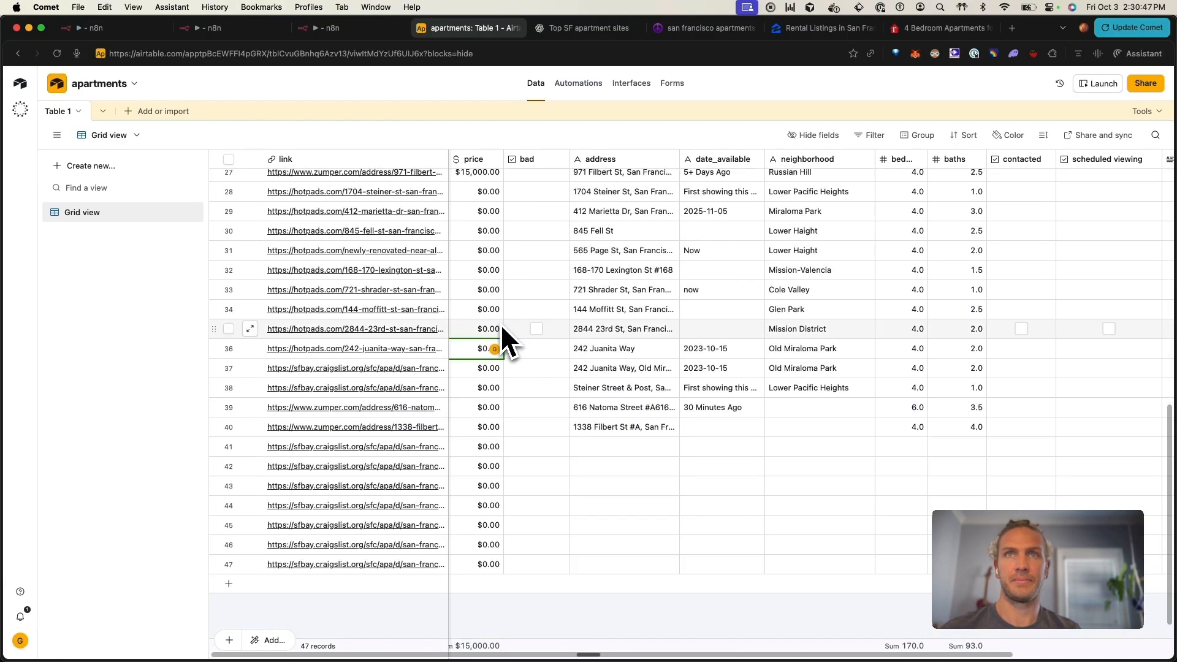
pyautogui.scroll(10, 496, 331)
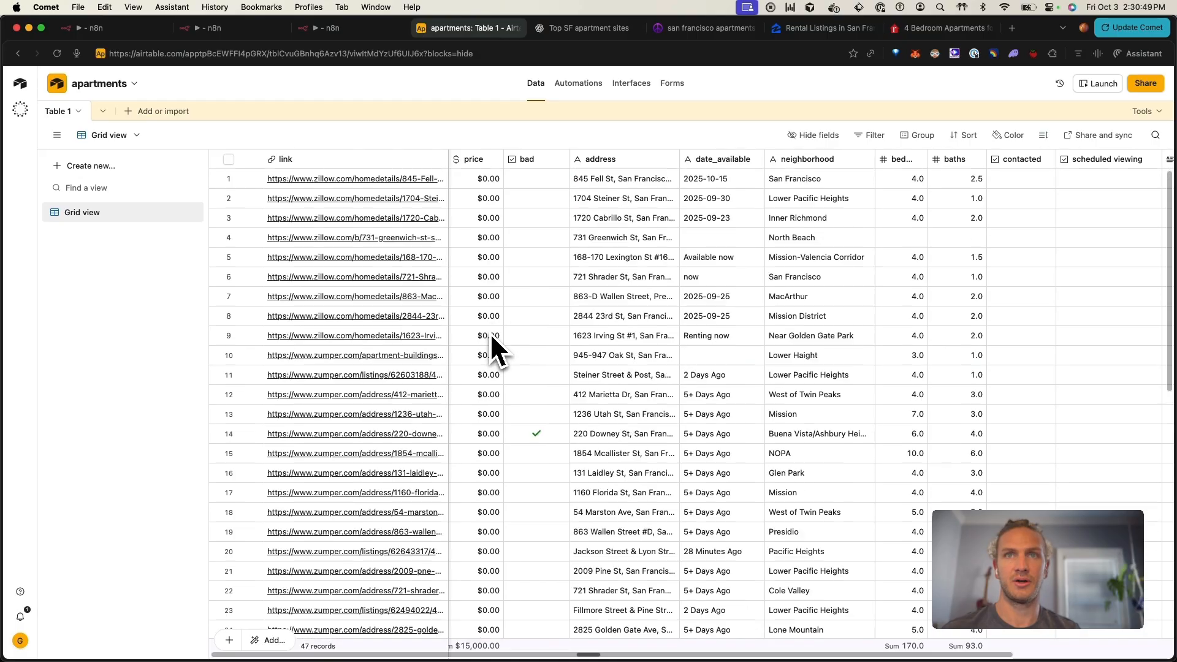
pyautogui.scroll(-10, 491, 334)
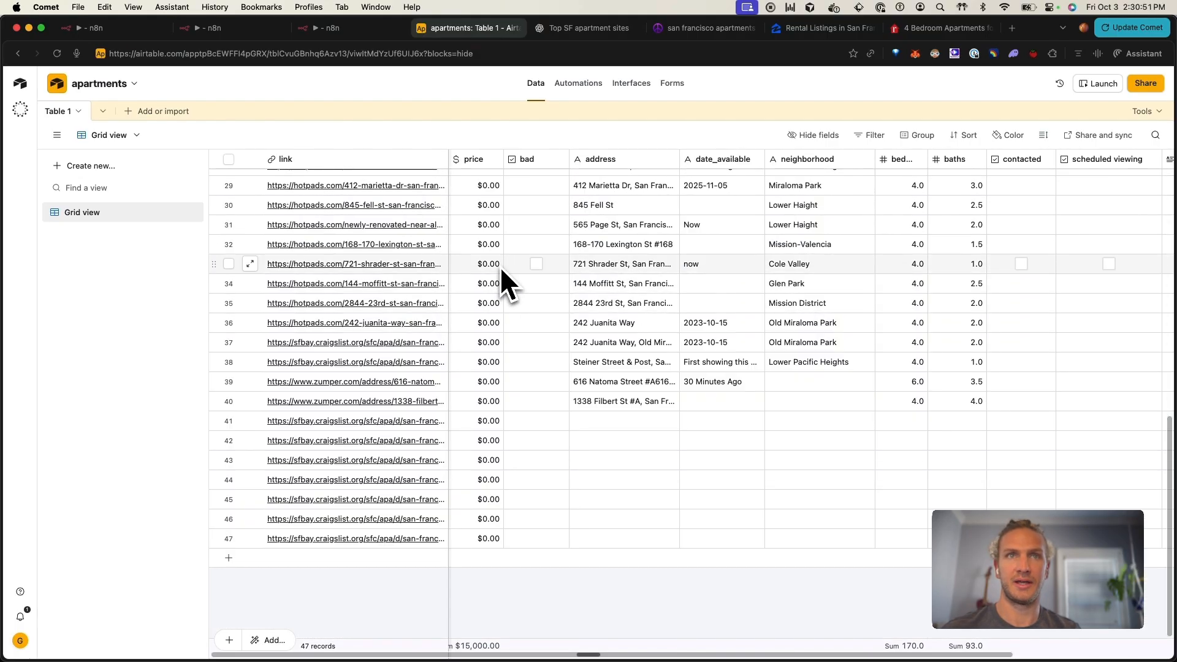
pyautogui.scroll(10, 489, 286)
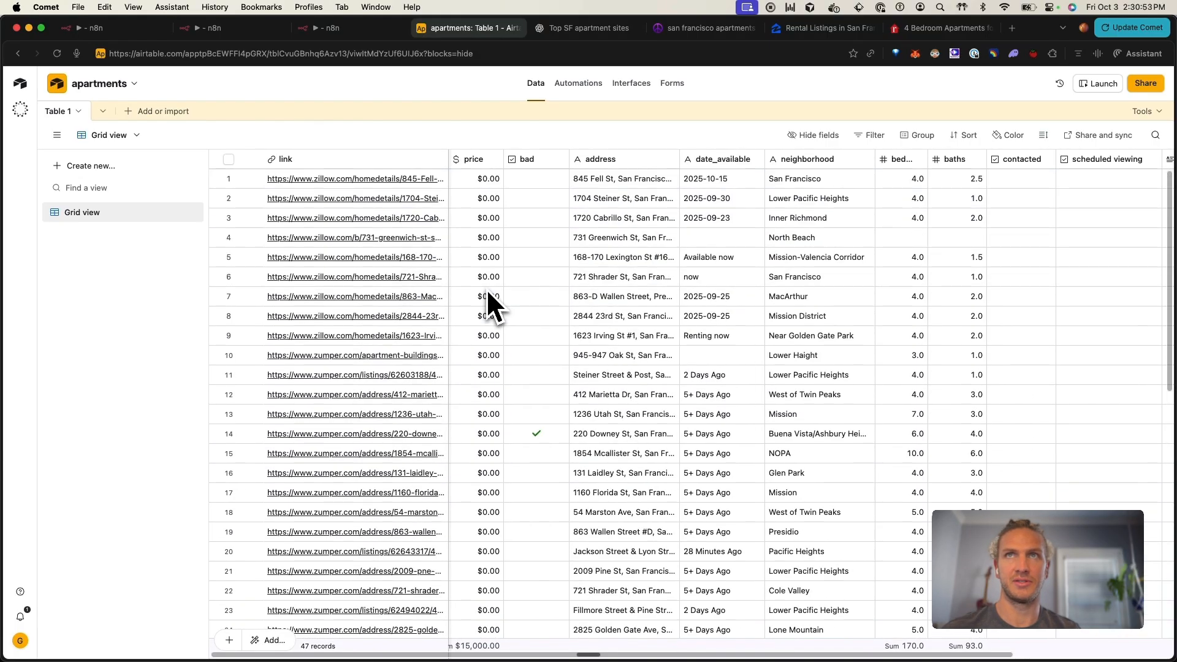
pyautogui.scroll(-10, 490, 258)
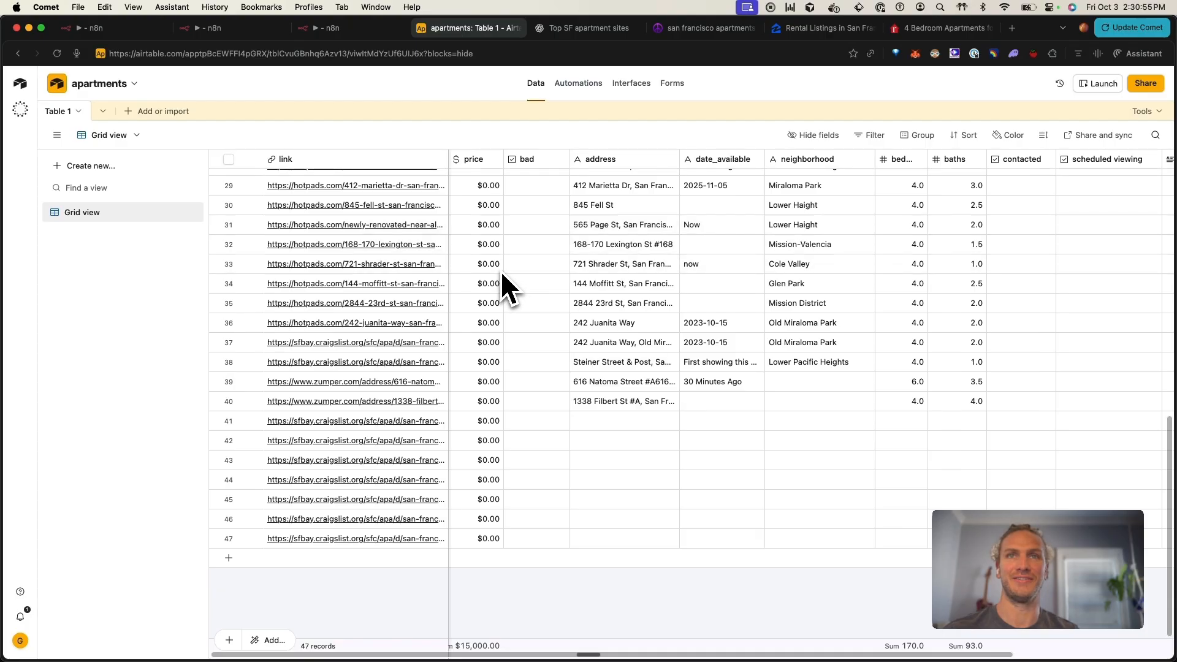
# - Check the scrape apartments workflow's run and close the Search records node in the enrich apartments workflow
pyautogui.click(114, 29)
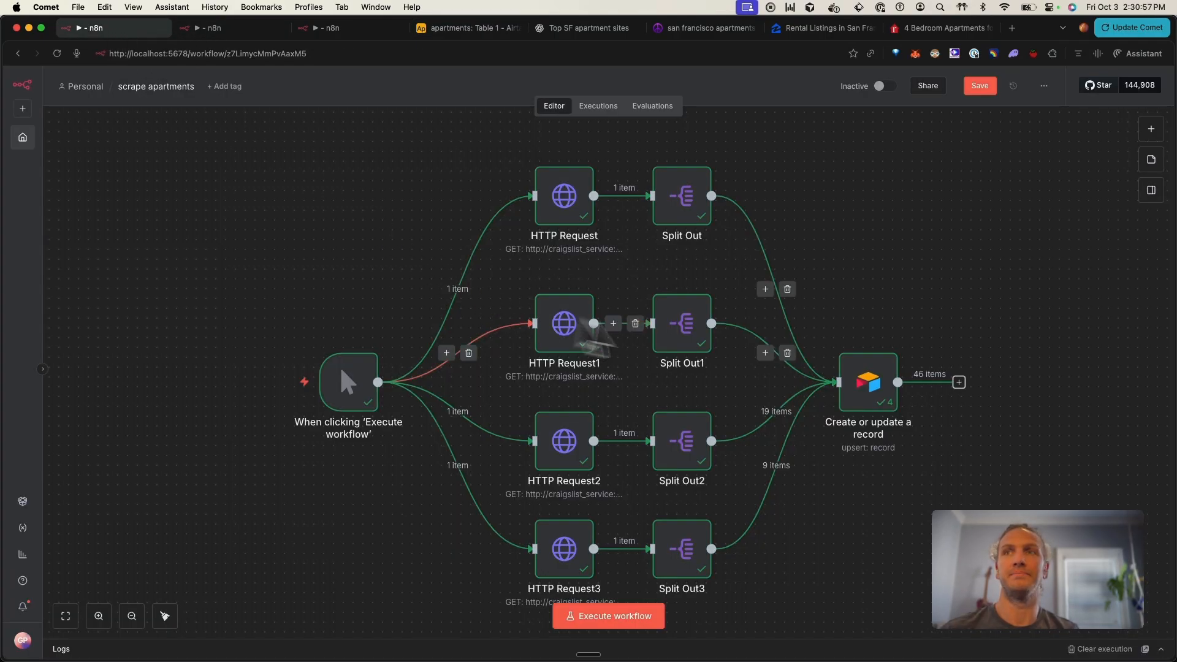
pyautogui.click(230, 30)
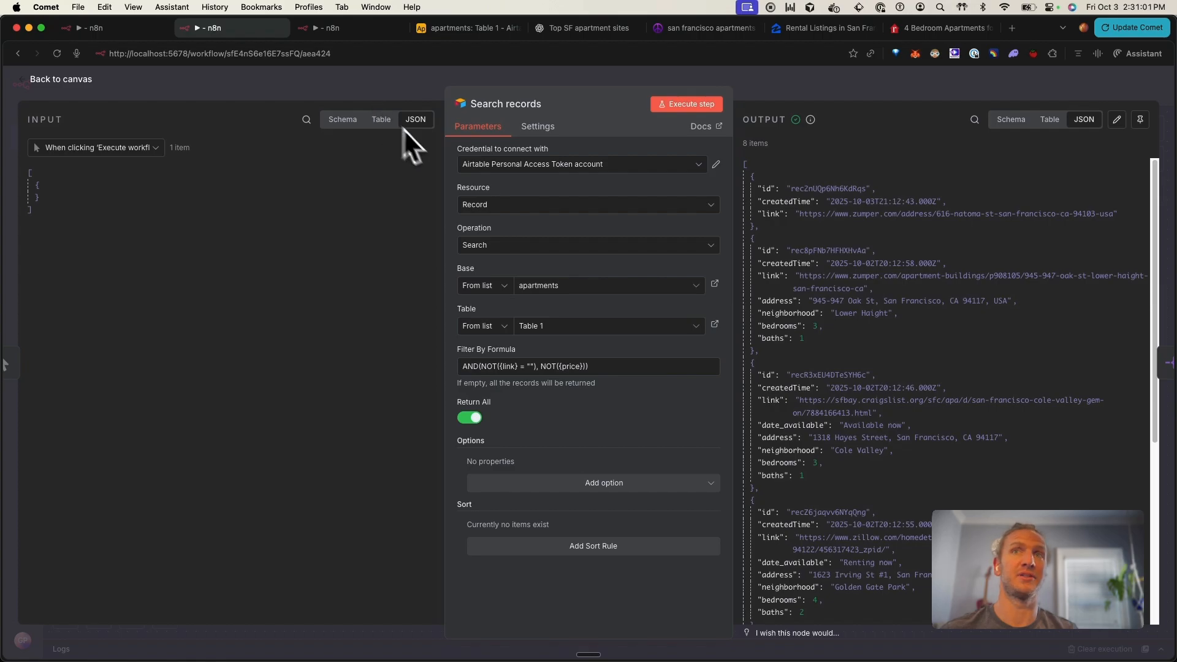
pyautogui.press('Escape')
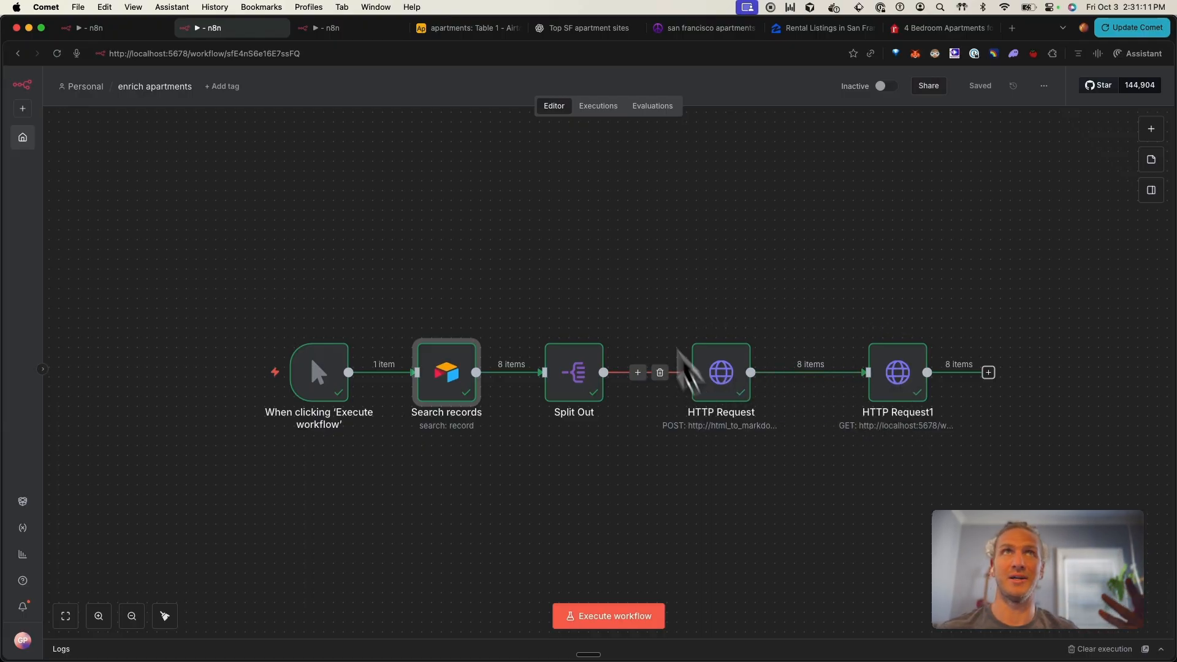
# - Look at the single-scrape workflow, return to the enrich apartments workflow and execute it
pyautogui.click(368, 30)
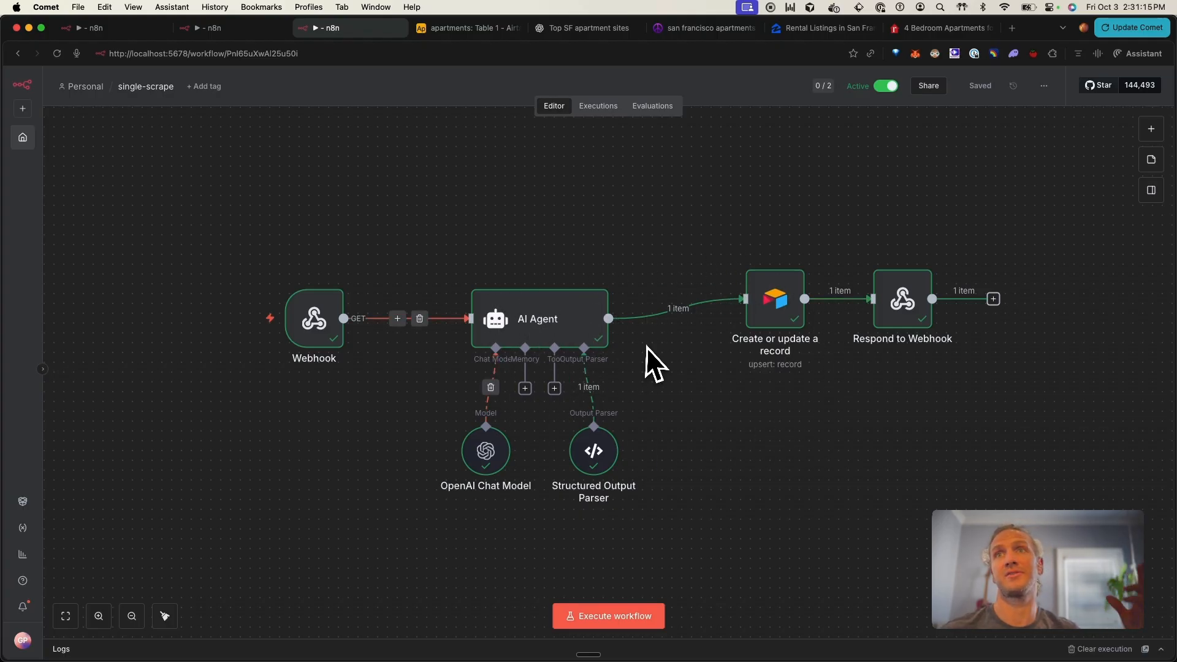
pyautogui.click(242, 29)
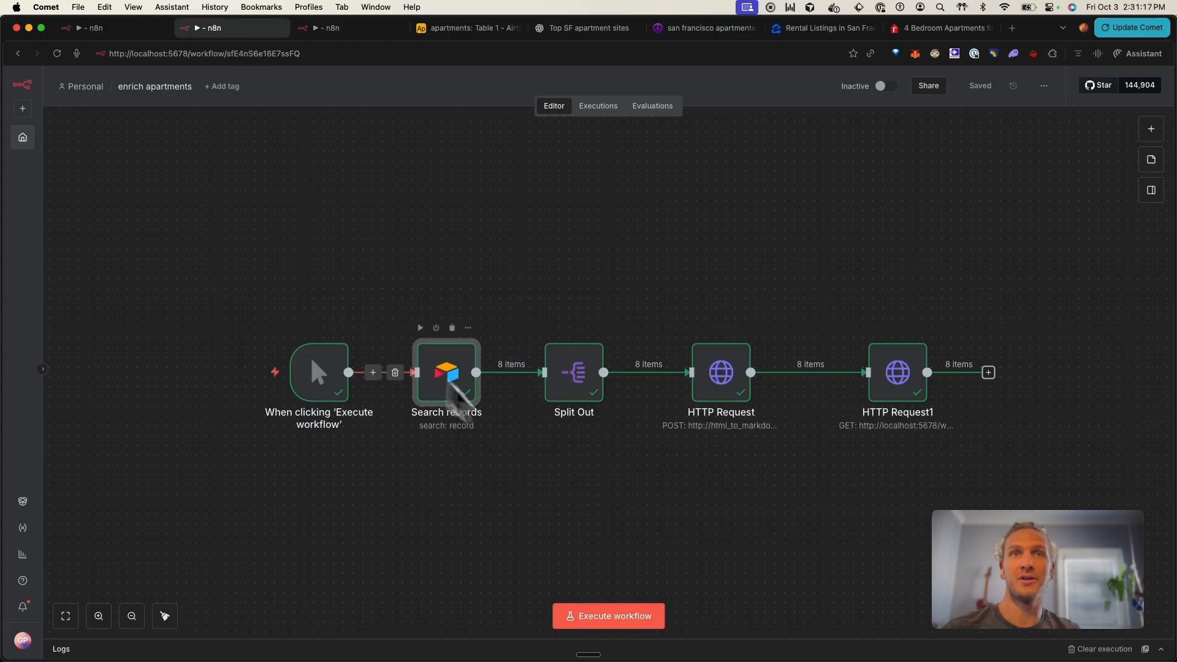
pyautogui.click(625, 618)
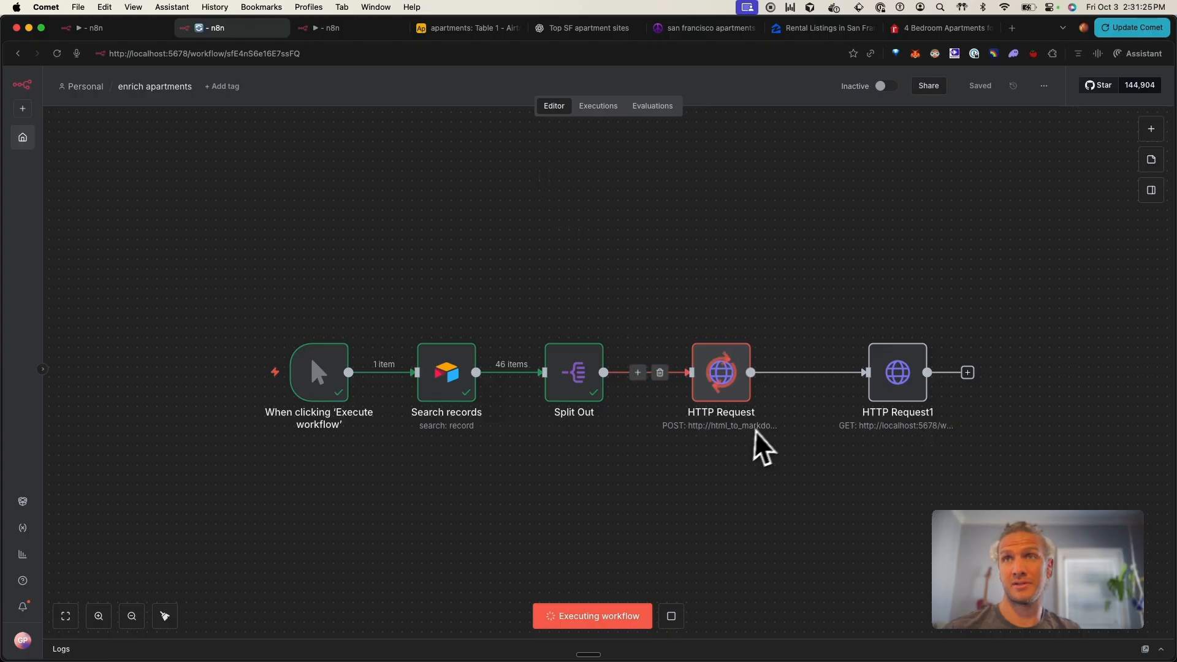
# - Switch to the Warp terminal, enlarge its window and examine the html_to_markdown_service logs
pyautogui.click(613, 661)
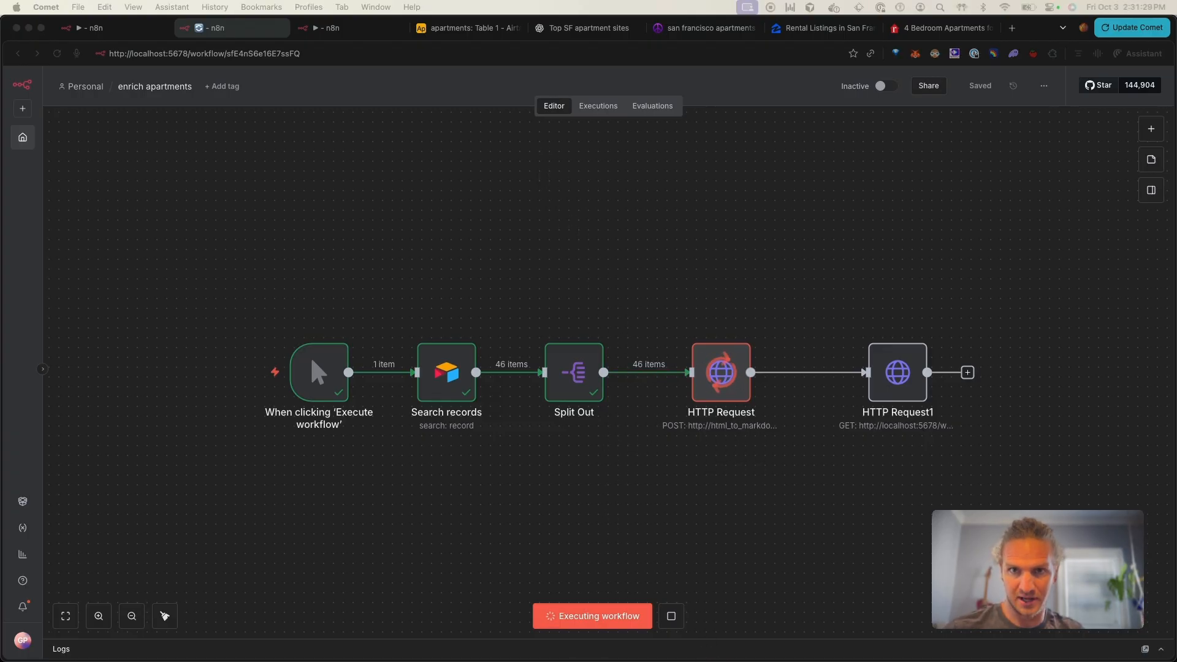
pyautogui.moveTo(368, 661); pyautogui.dragTo(496, 45)
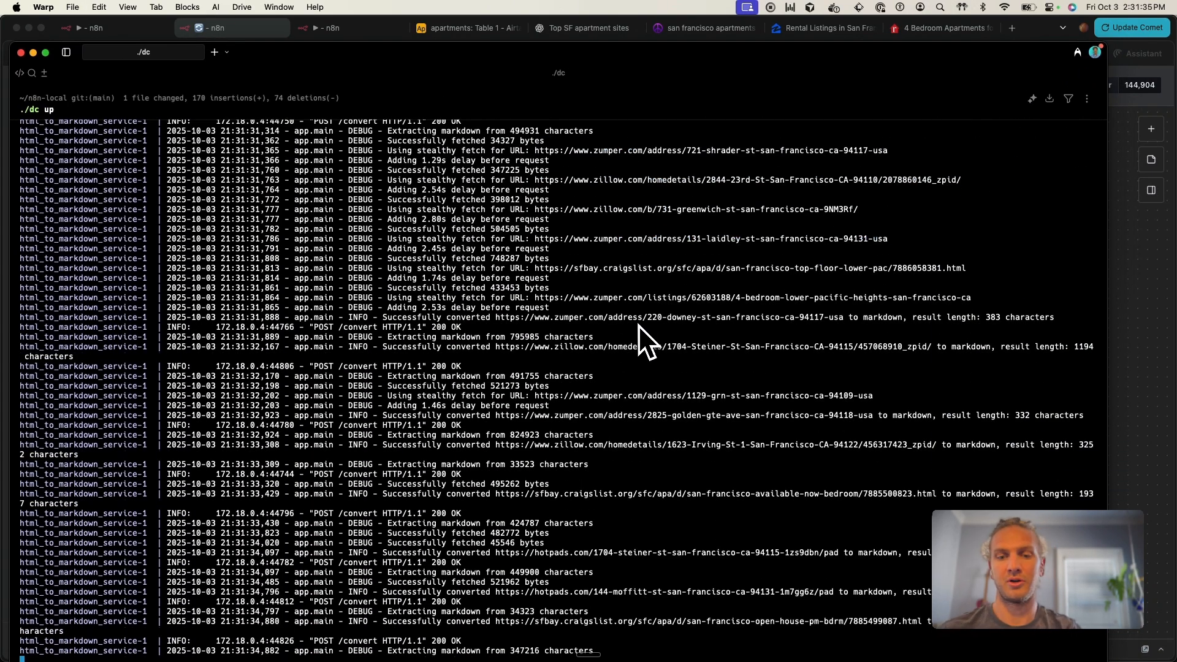
pyautogui.hotkey('ctrl', 'alt', 'Return')
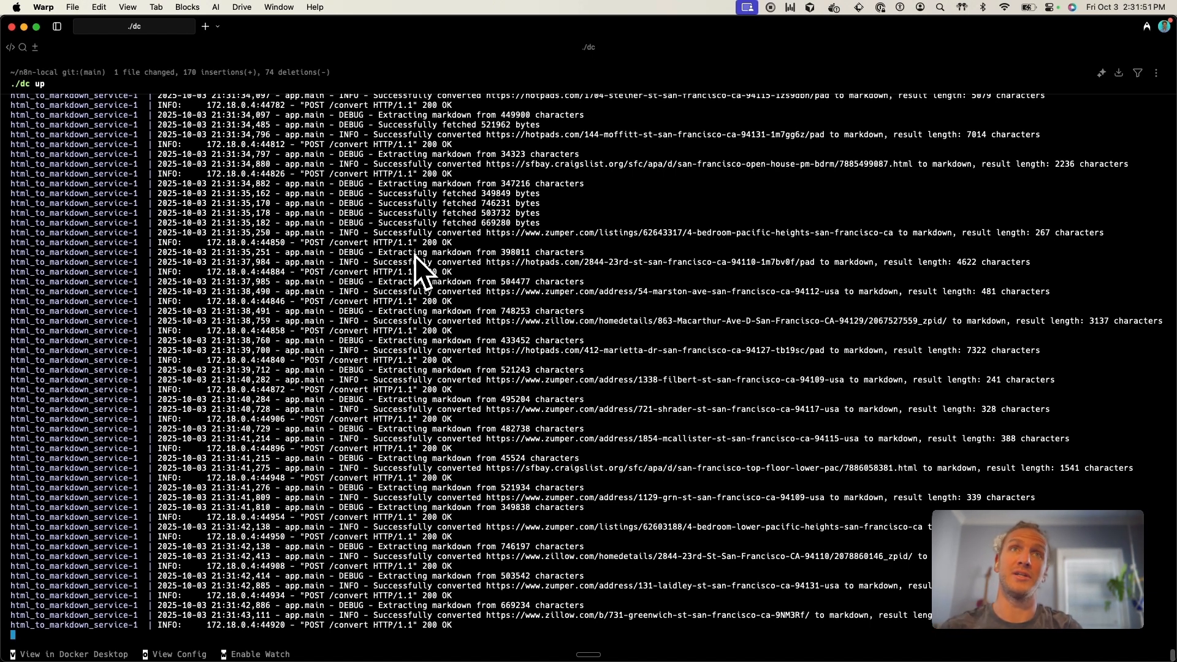
# - Return to the browser, view the Webhook trigger in the single-scrape workflow and check the enrich apartments run
pyautogui.press('super+Tab')
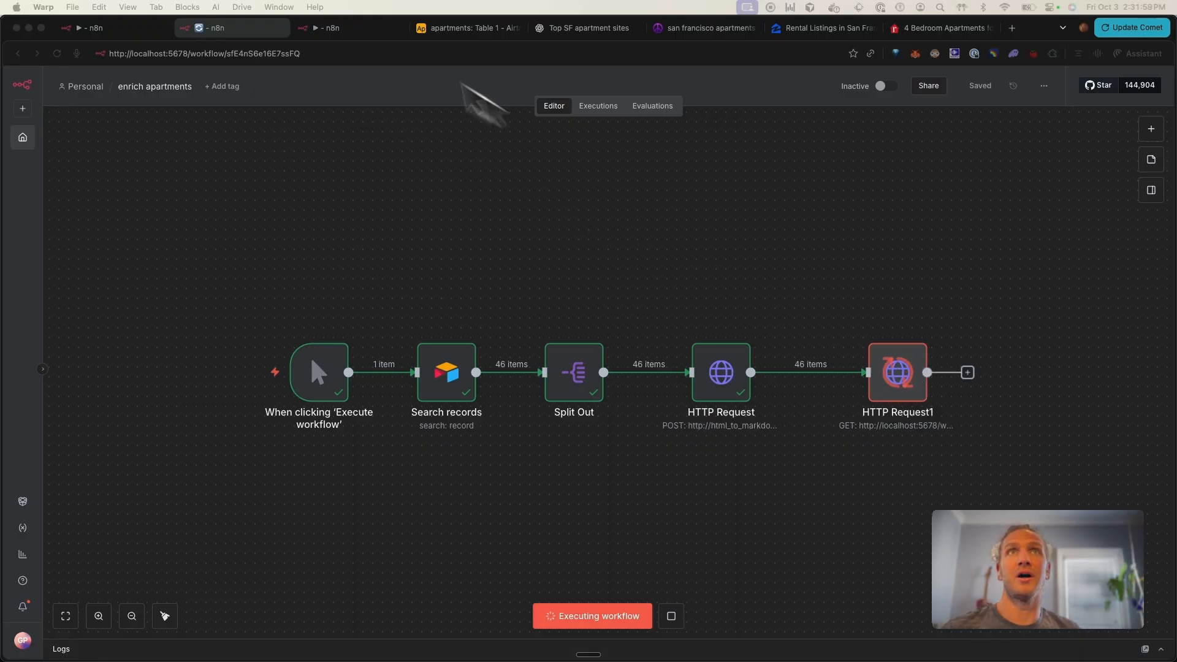
pyautogui.click(336, 27)
pyautogui.moveTo(315, 329)
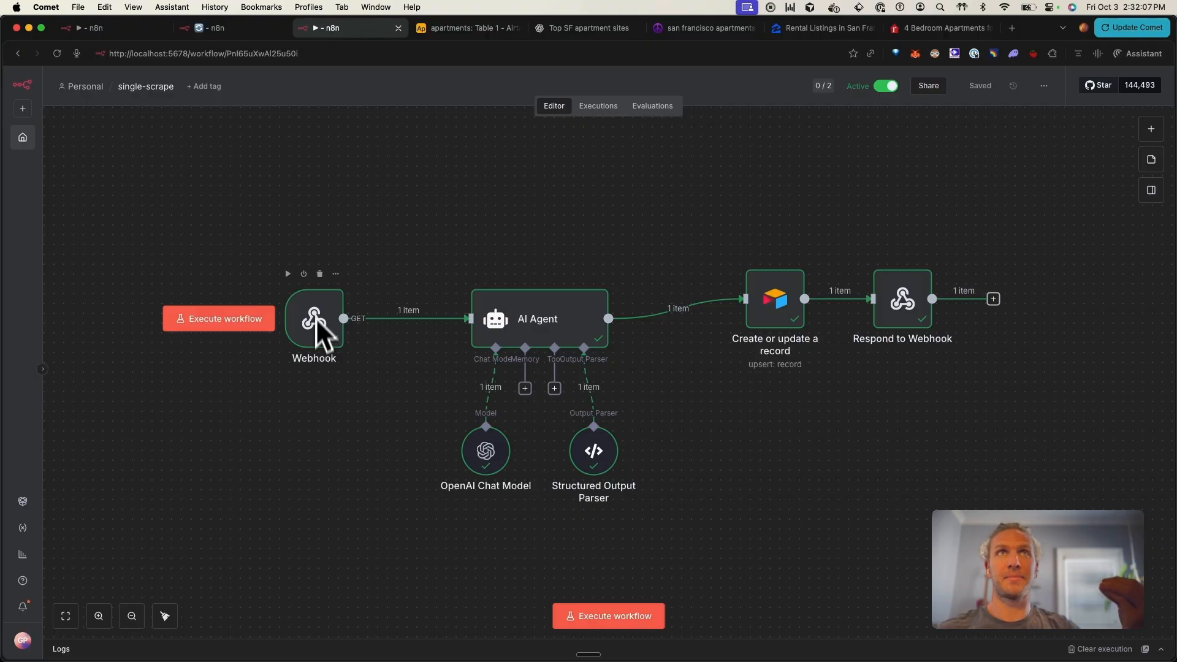
pyautogui.click(238, 35)
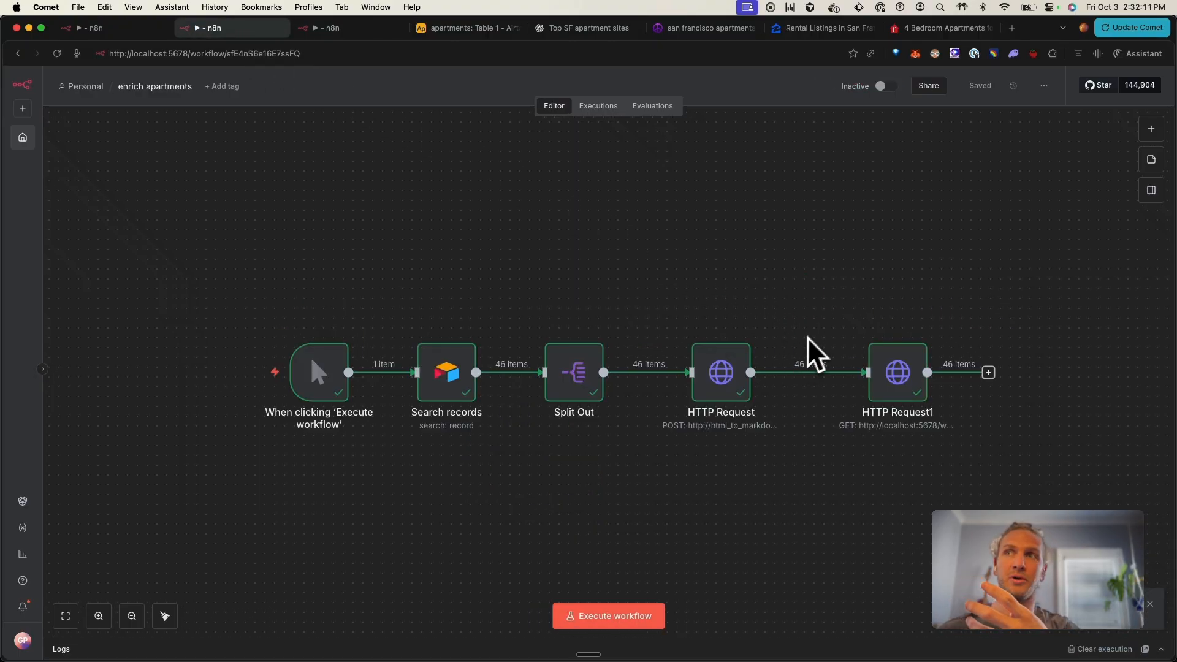
# - Check the Airtable apartments table for enriched prices, addresses, availability dates and neighborhoods across all records
pyautogui.click(456, 31)
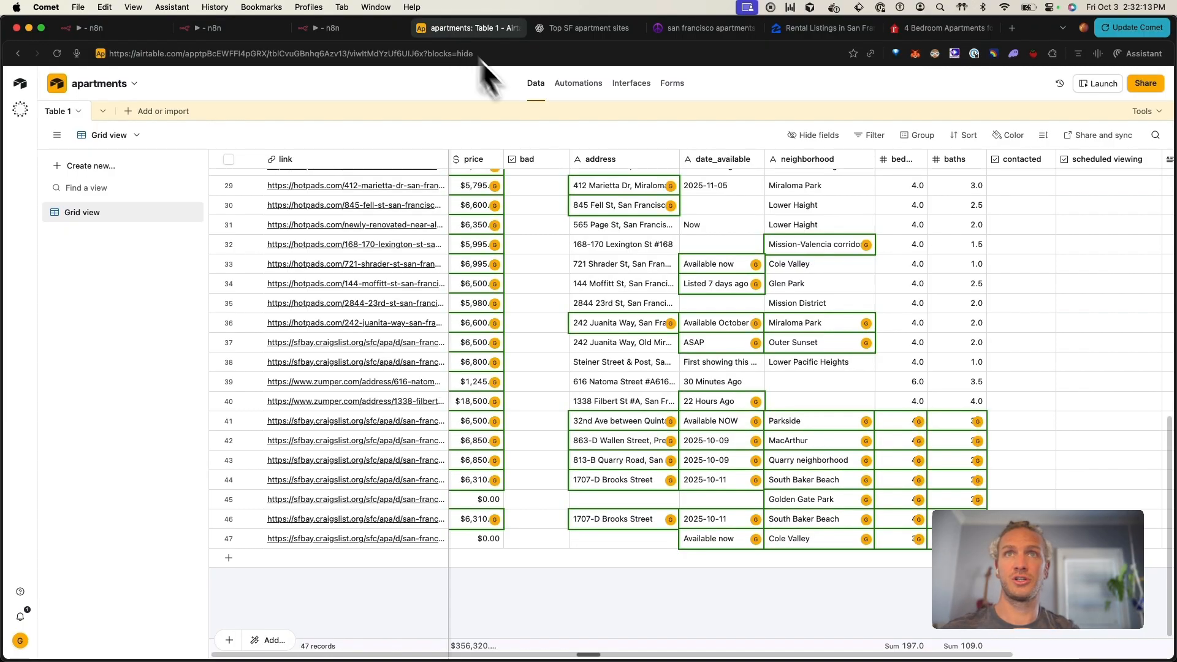
pyautogui.scroll(10, 563, 288)
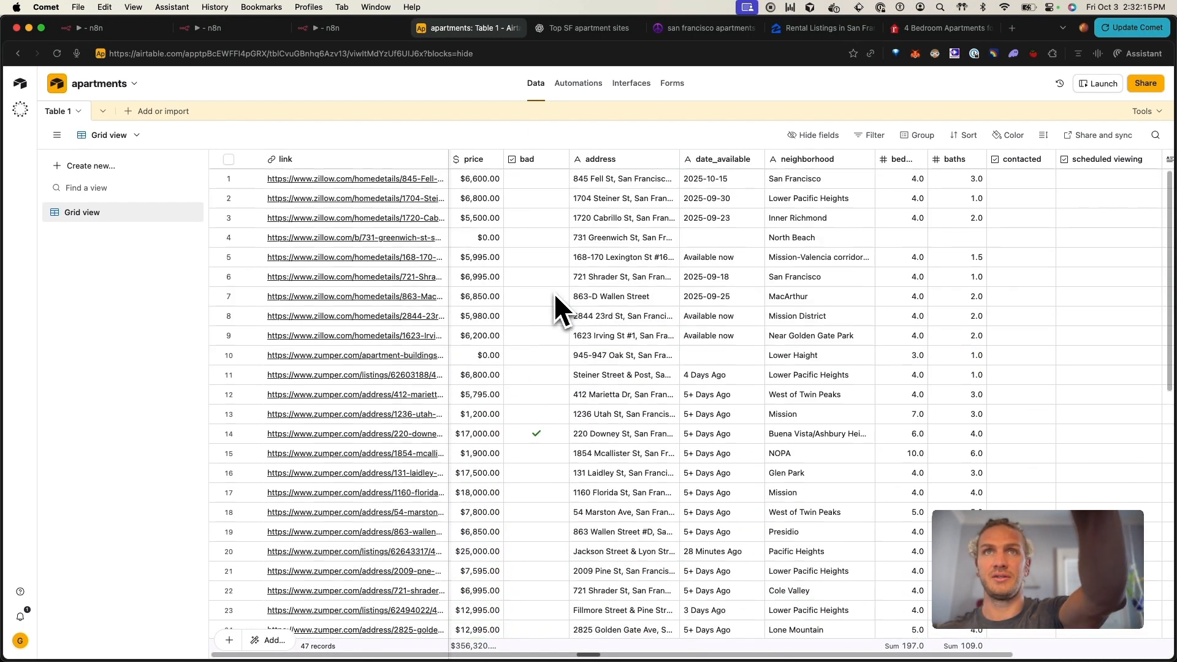
pyautogui.scroll(-10, 553, 293)
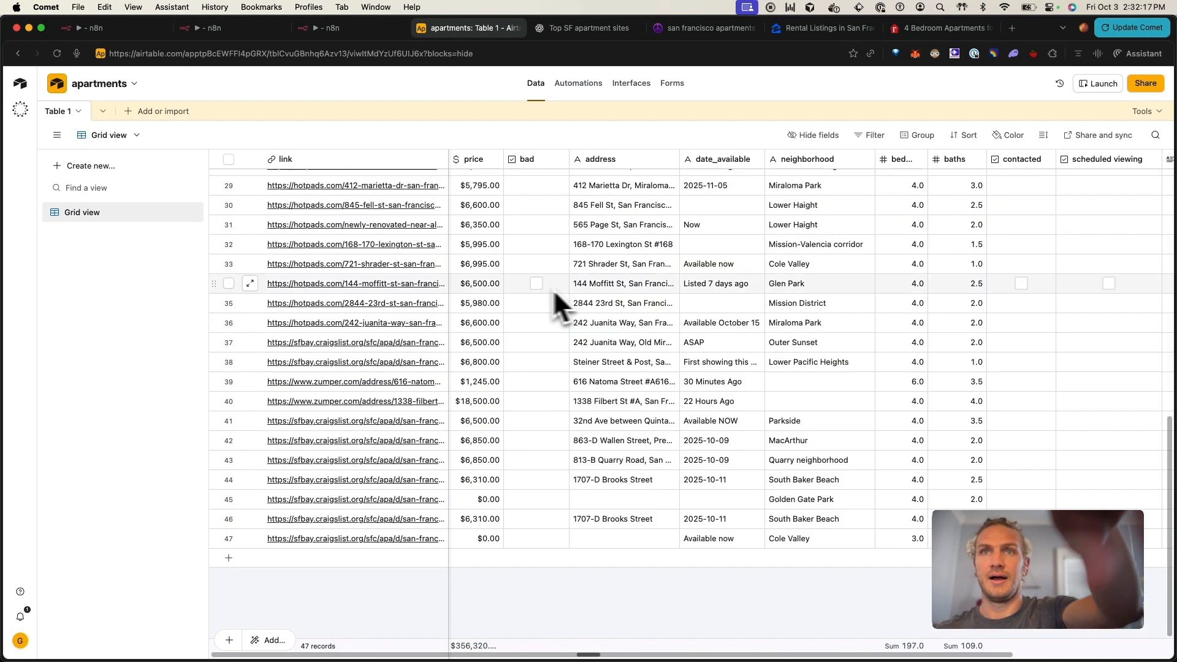
# - Open the HTTP Request1 node in the enrich apartments workflow and highlight its webhook URL
pyautogui.click(216, 29)
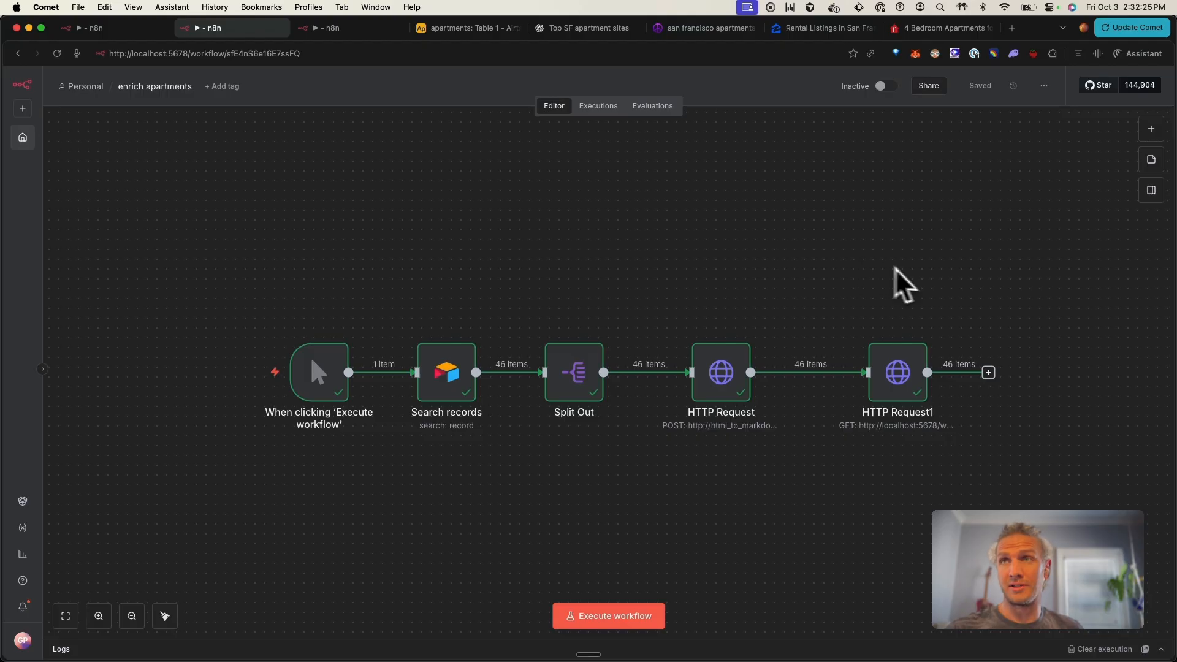
pyautogui.moveTo(880, 417); pyautogui.dragTo(853, 454)
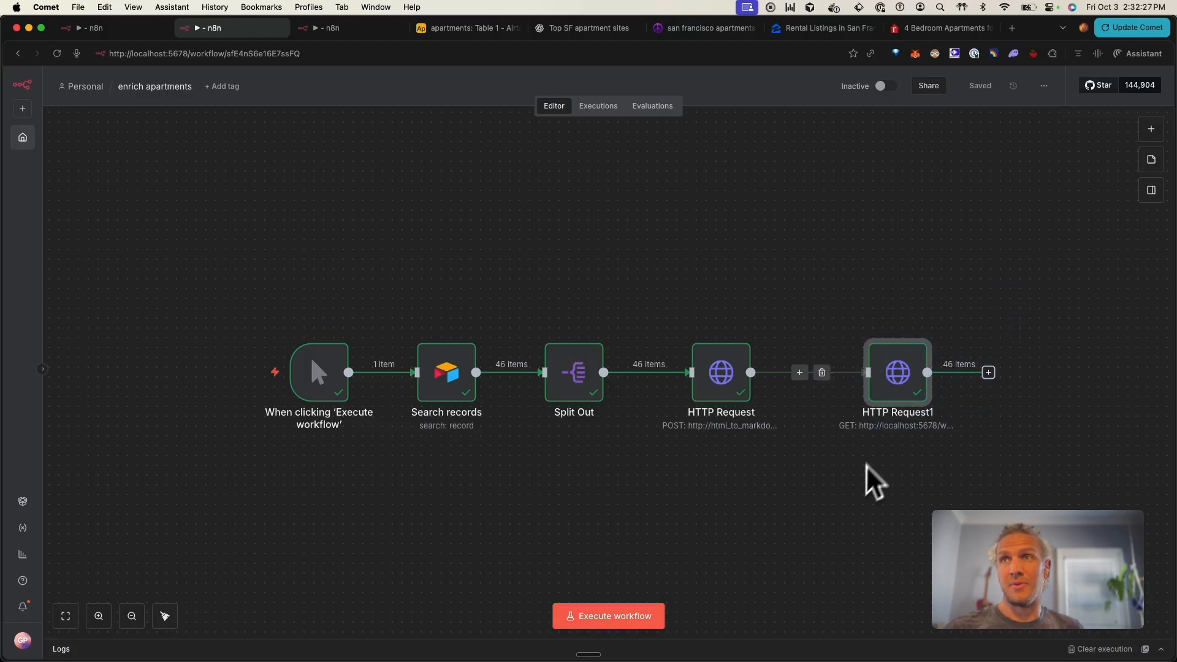
pyautogui.doubleClick(870, 401)
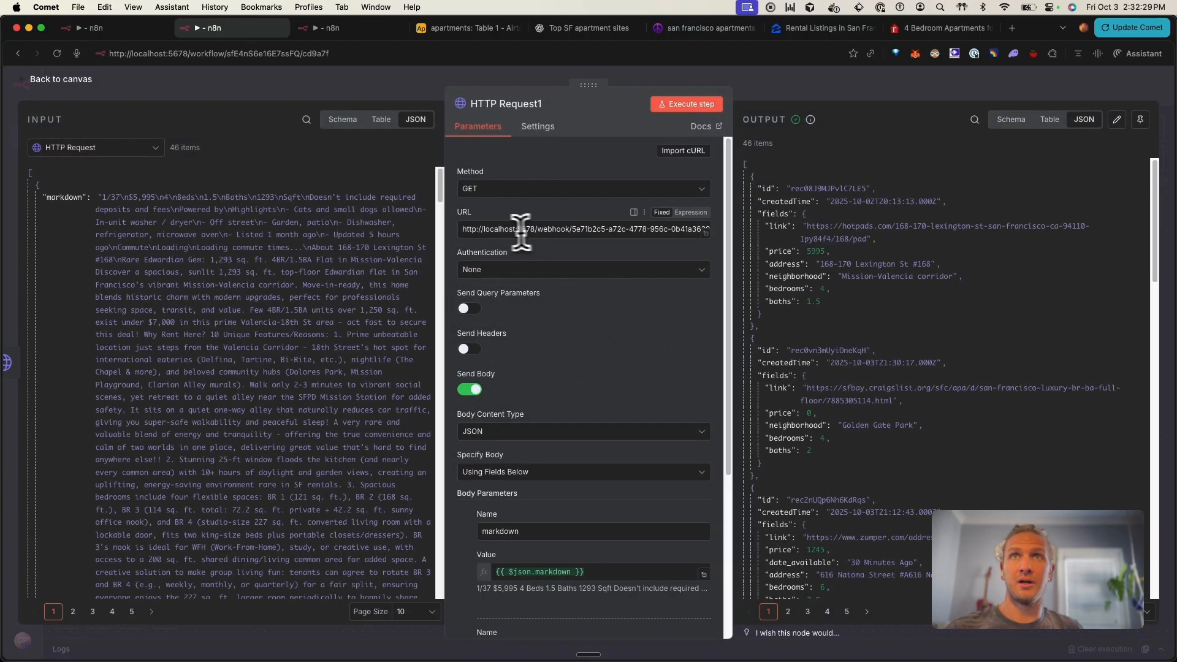
pyautogui.moveTo(491, 229); pyautogui.dragTo(617, 237)
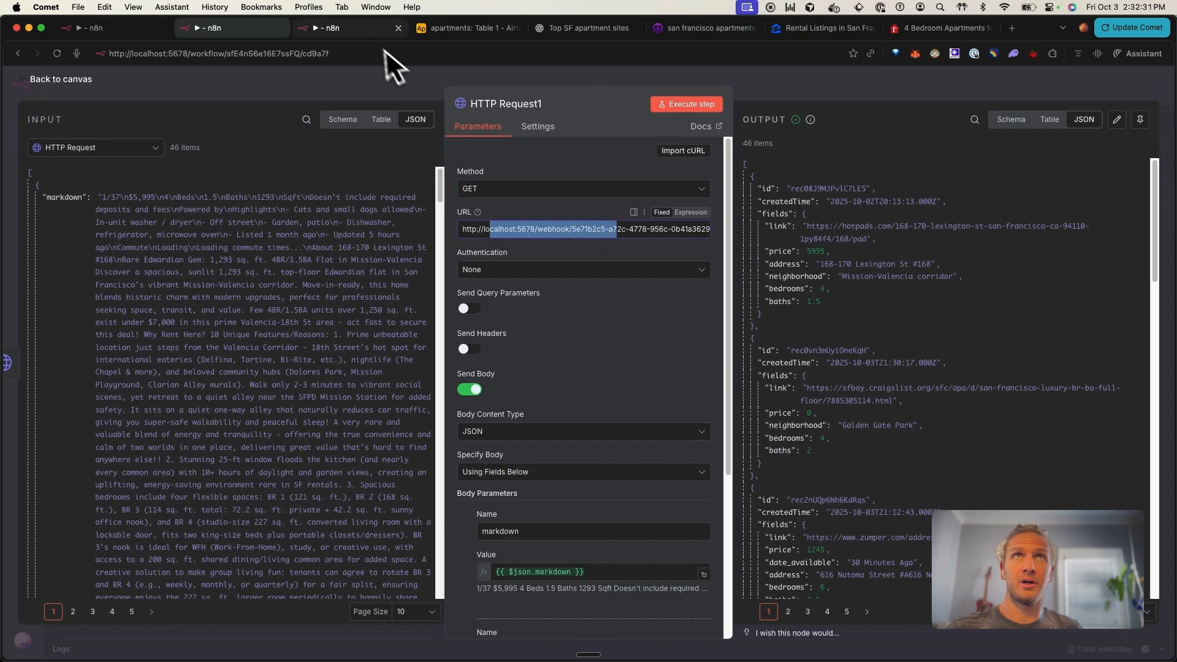
# - Open the Webhook node in the single-scrape workflow and compare its URL with the webhook path in HTTP Request1
pyautogui.click(368, 28)
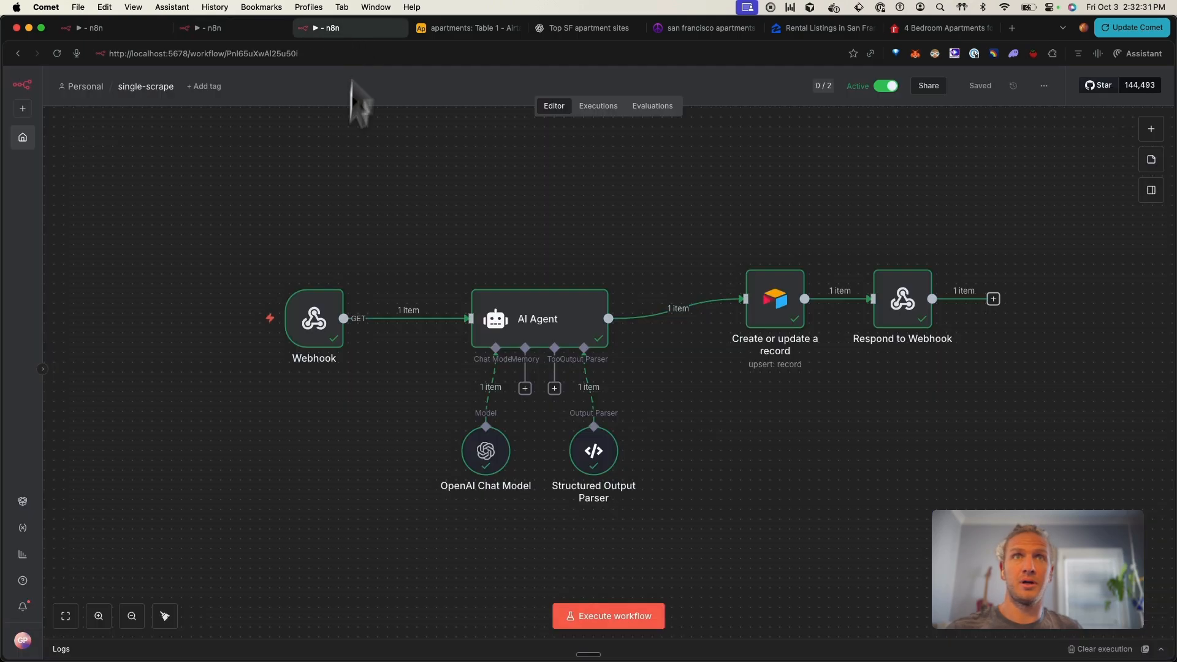
pyautogui.doubleClick(336, 316)
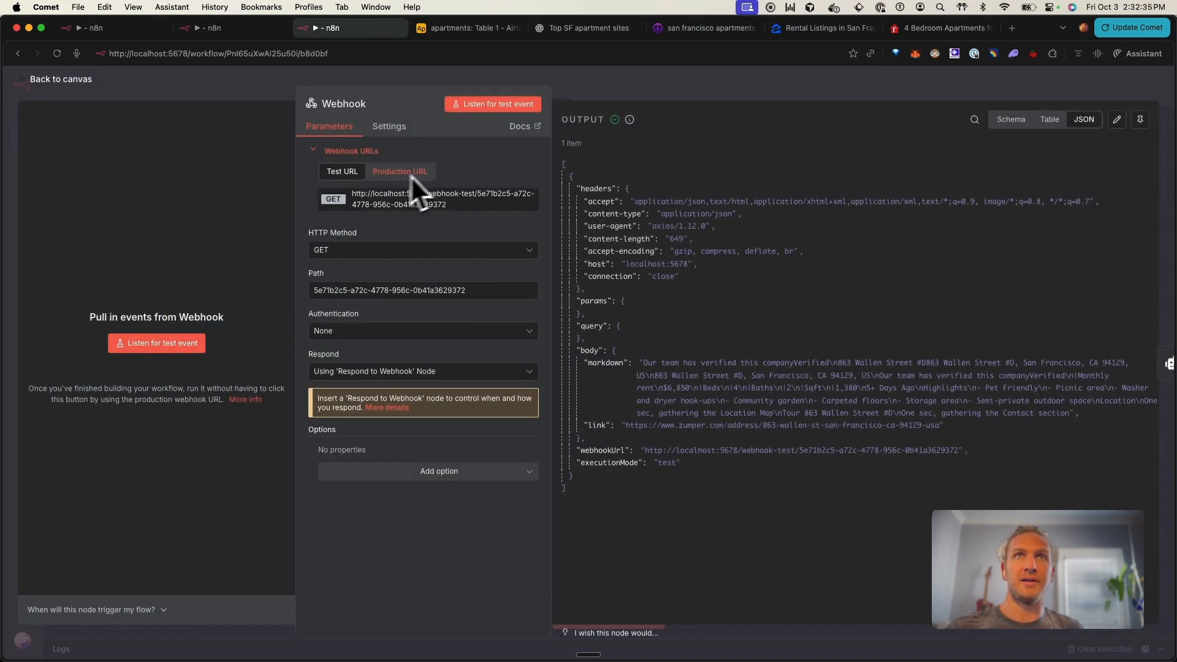
pyautogui.click(399, 206)
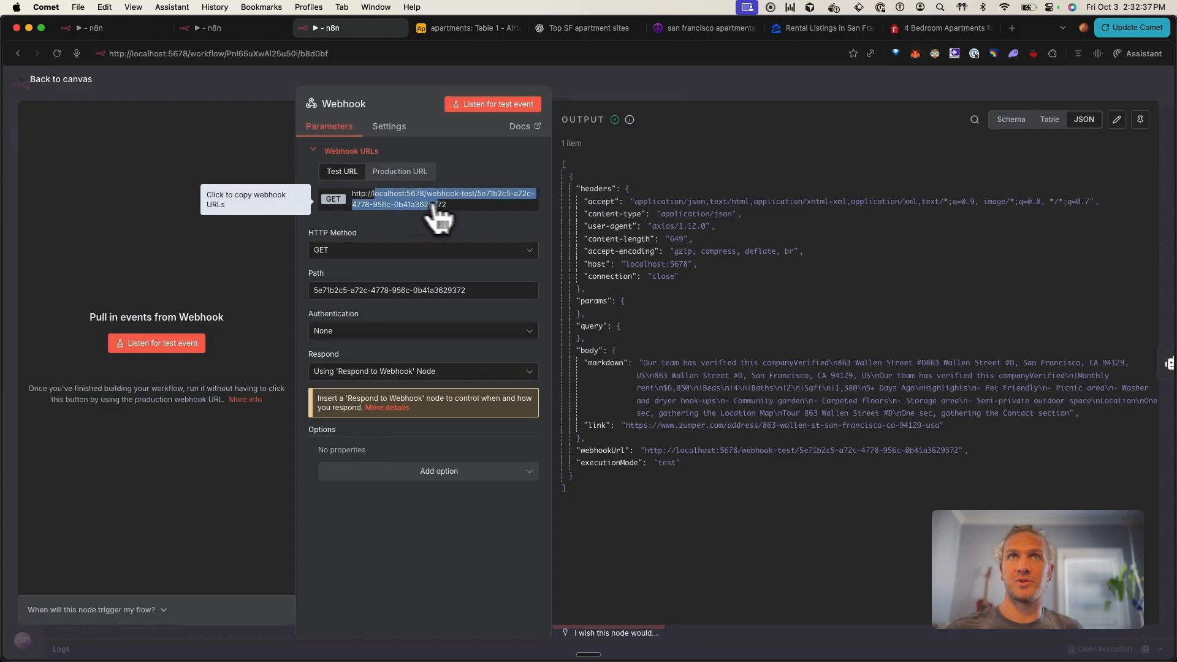
pyautogui.click(265, 29)
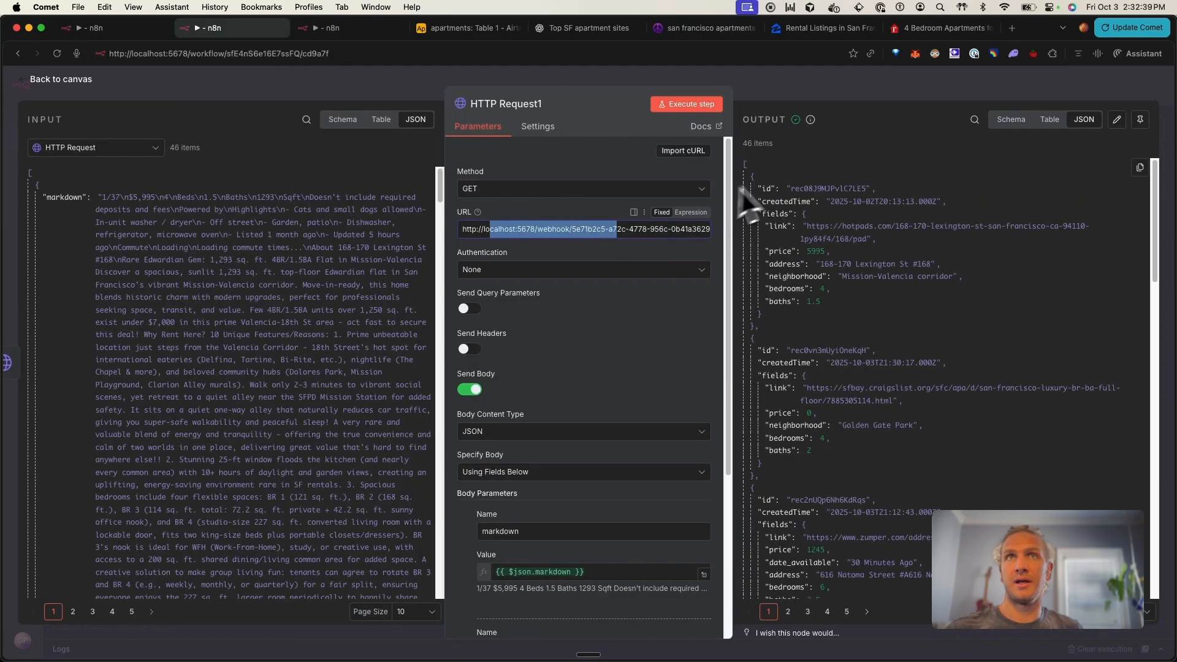
pyautogui.click(543, 230)
pyautogui.moveTo(541, 230); pyautogui.dragTo(766, 245)
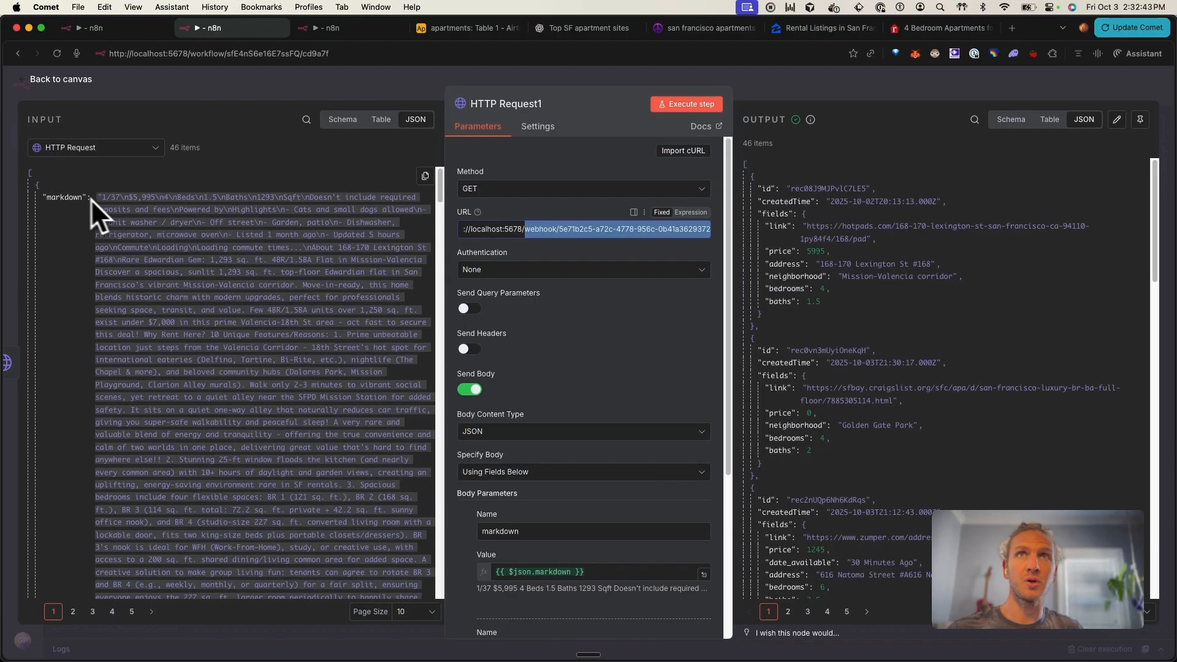
# - Read through the listing markdown items in HTTP Request1's input data
pyautogui.scroll(-3, 147, 212)
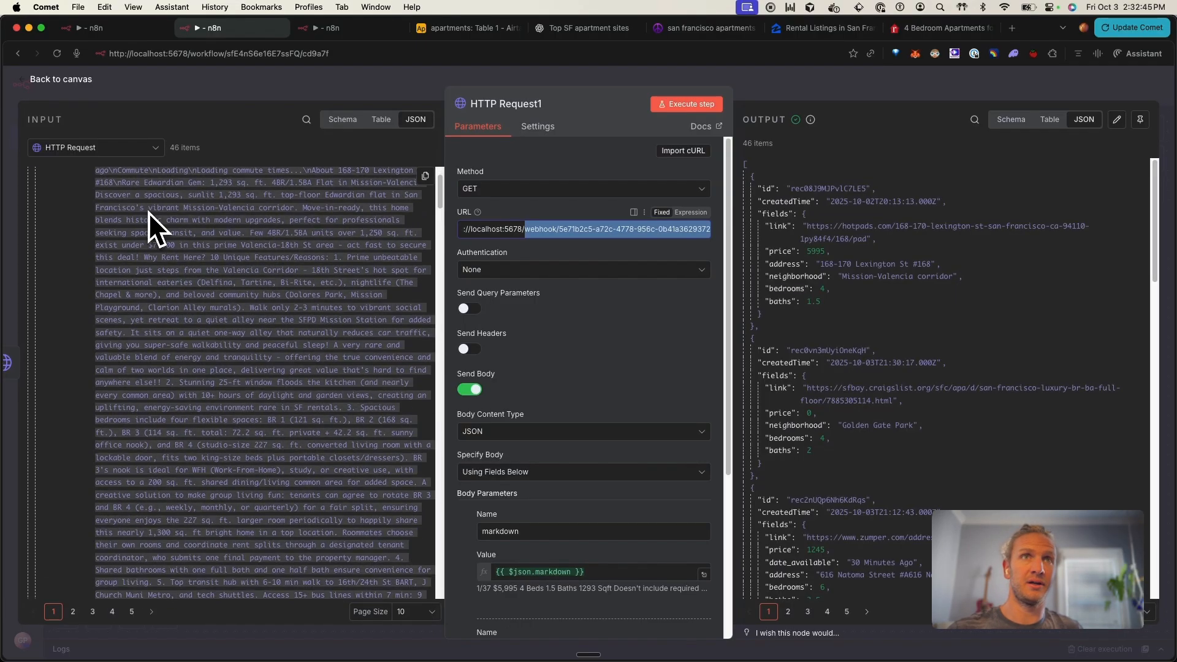
pyautogui.moveTo(440, 194); pyautogui.dragTo(410, 355)
pyautogui.scroll(-15, 190, 546)
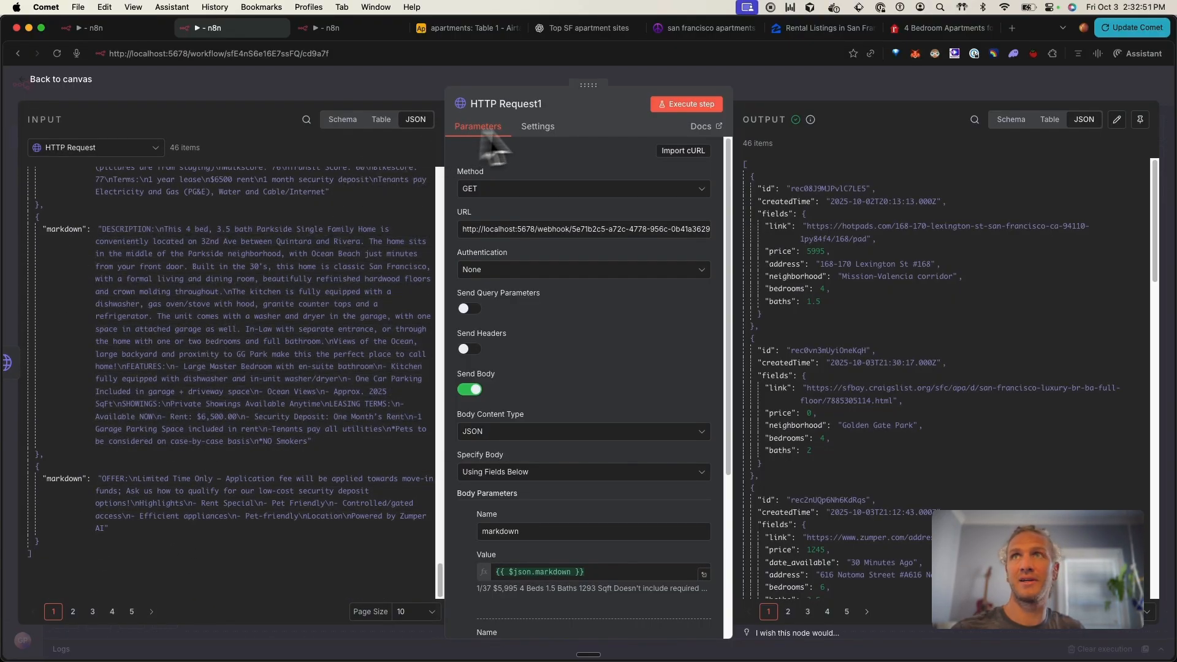
# - Close the Webhook node in the single-scrape workflow and open the AI Agent node's parameters
pyautogui.click(393, 30)
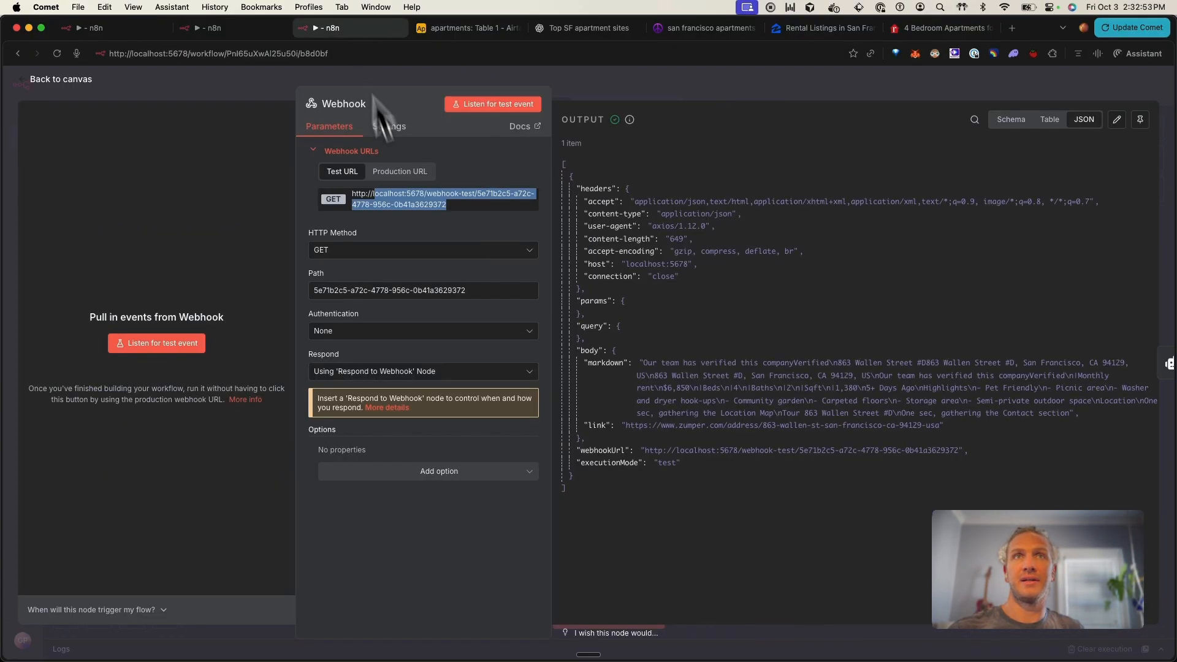
pyautogui.click(349, 82)
pyautogui.doubleClick(521, 322)
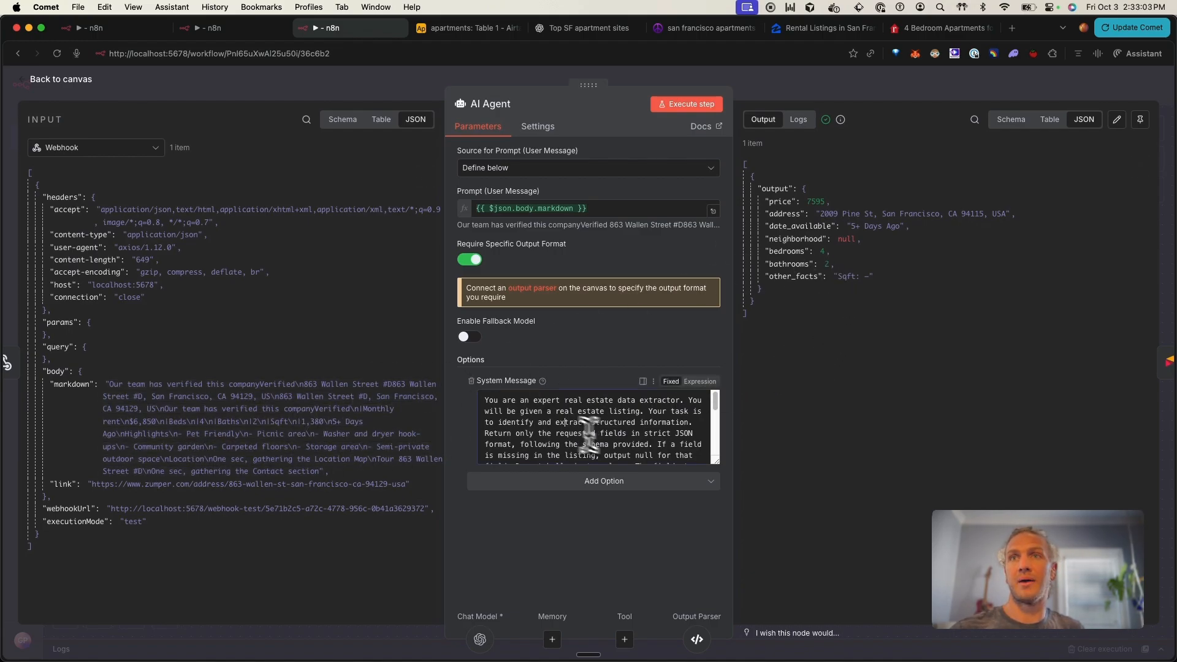
# - Enlarge the AI Agent's System Message field to read the extraction prompt, and return to the canvas
pyautogui.moveTo(715, 463); pyautogui.dragTo(715, 517)
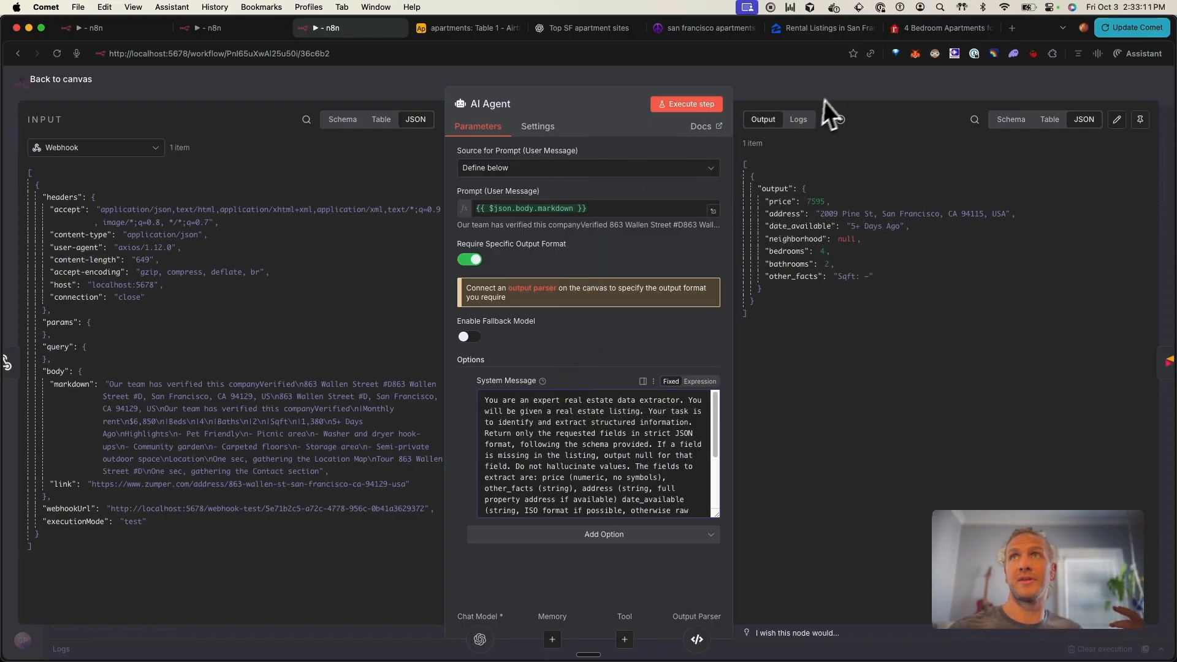
pyautogui.press('Escape')
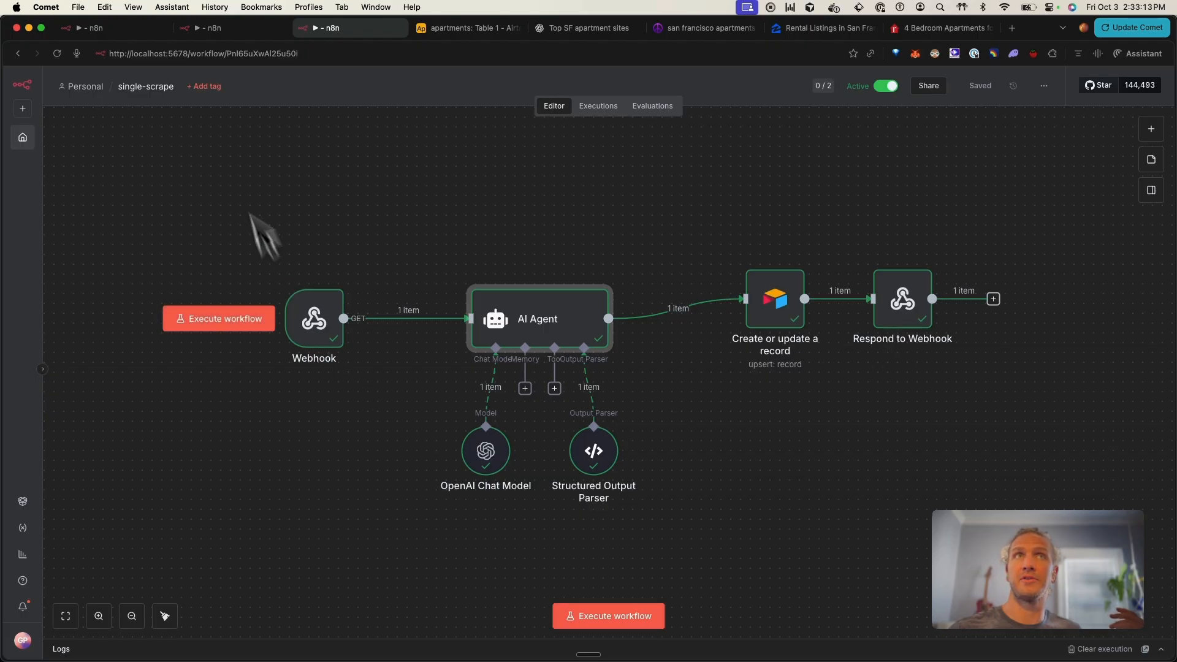
# - Close the HTTP Request1 node in the enrich apartments workflow and go back to the single-scrape workflow
pyautogui.click(230, 29)
pyautogui.click(789, 90)
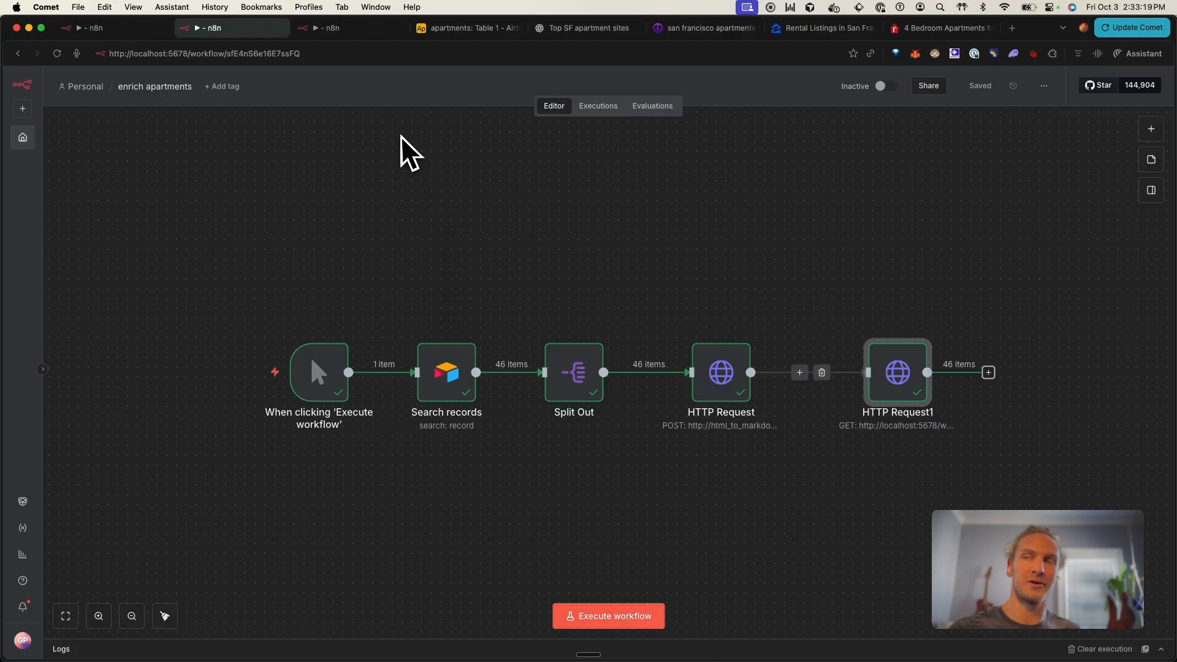
pyautogui.click(333, 31)
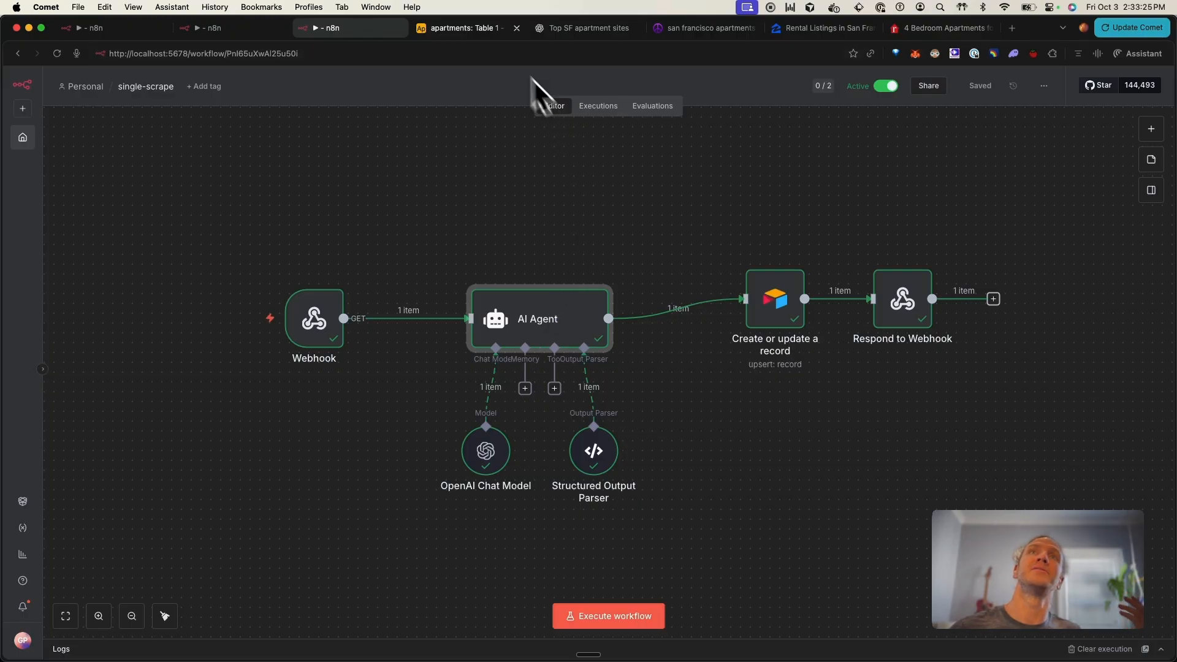
# - Review the enriched listings throughout Airtable's apartments table, and return to the enrich apartments workflow in n8n
pyautogui.click(472, 28)
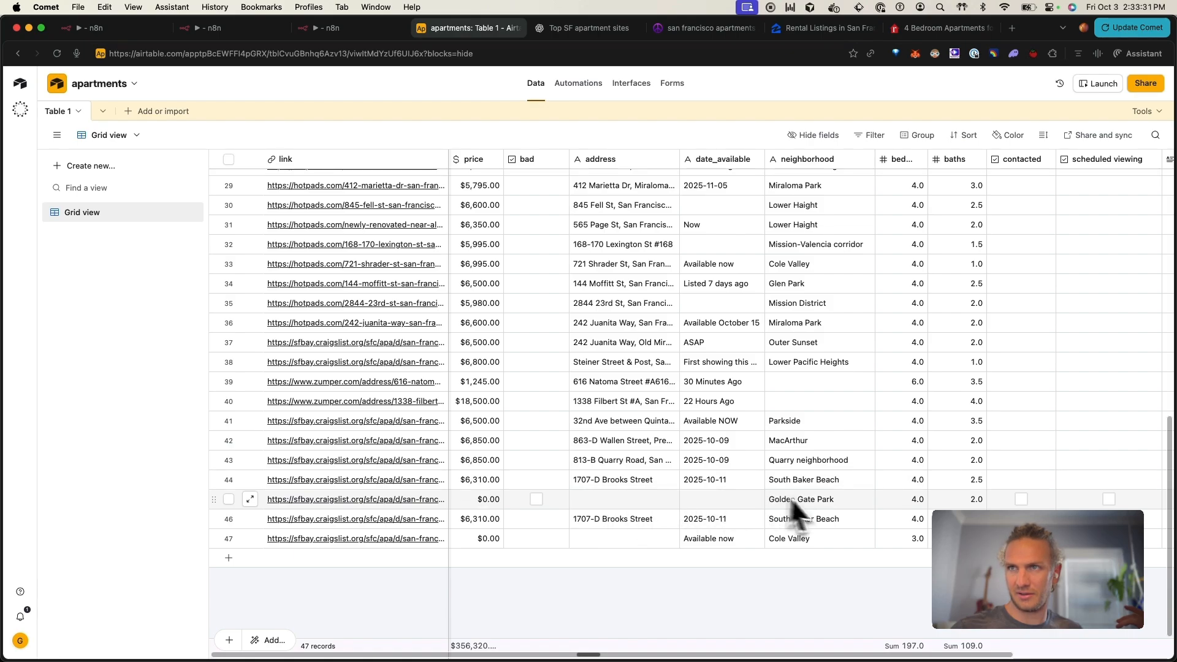
pyautogui.scroll(1, 884, 502)
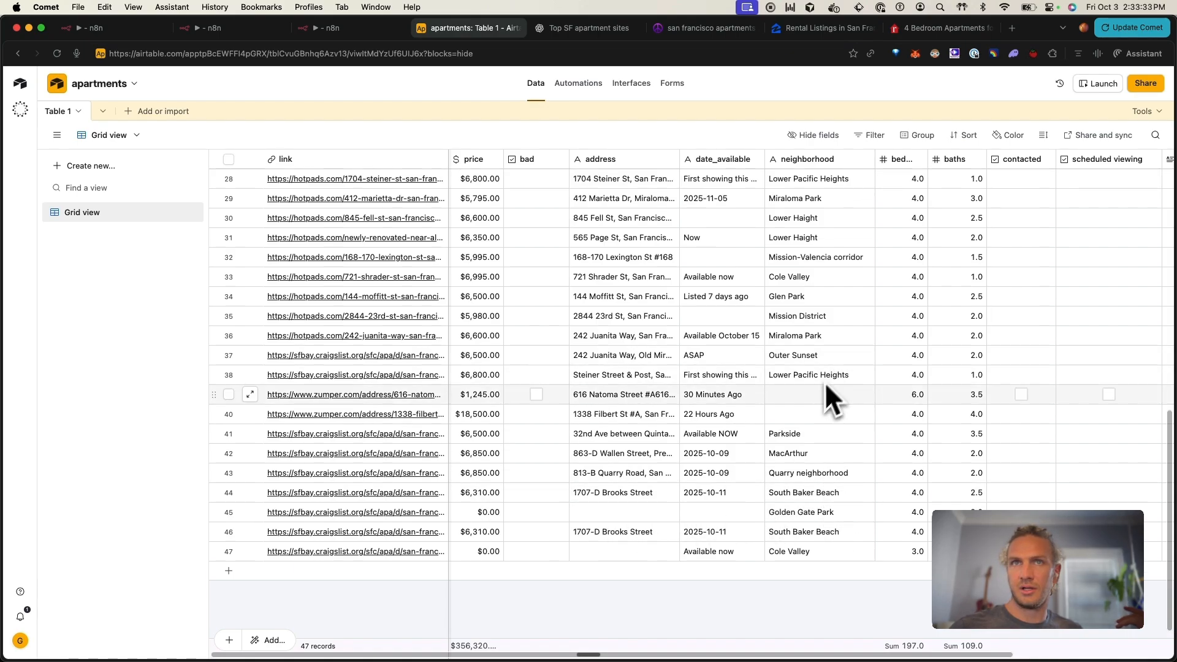
pyautogui.scroll(15, 581, 358)
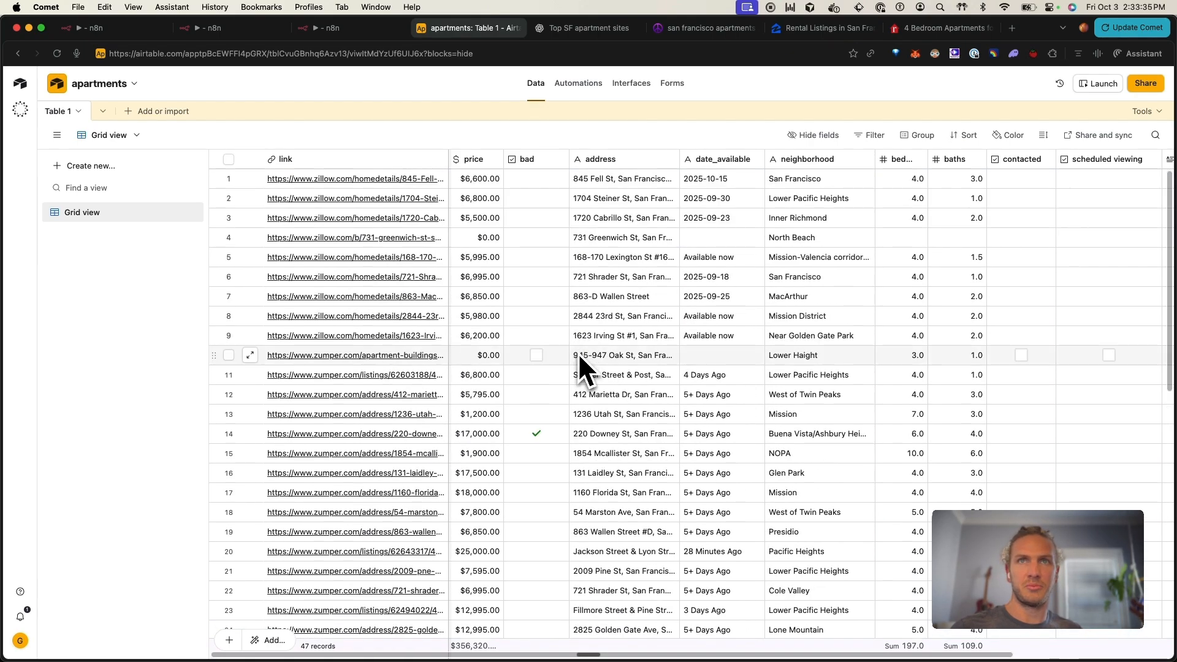
pyautogui.click(484, 547)
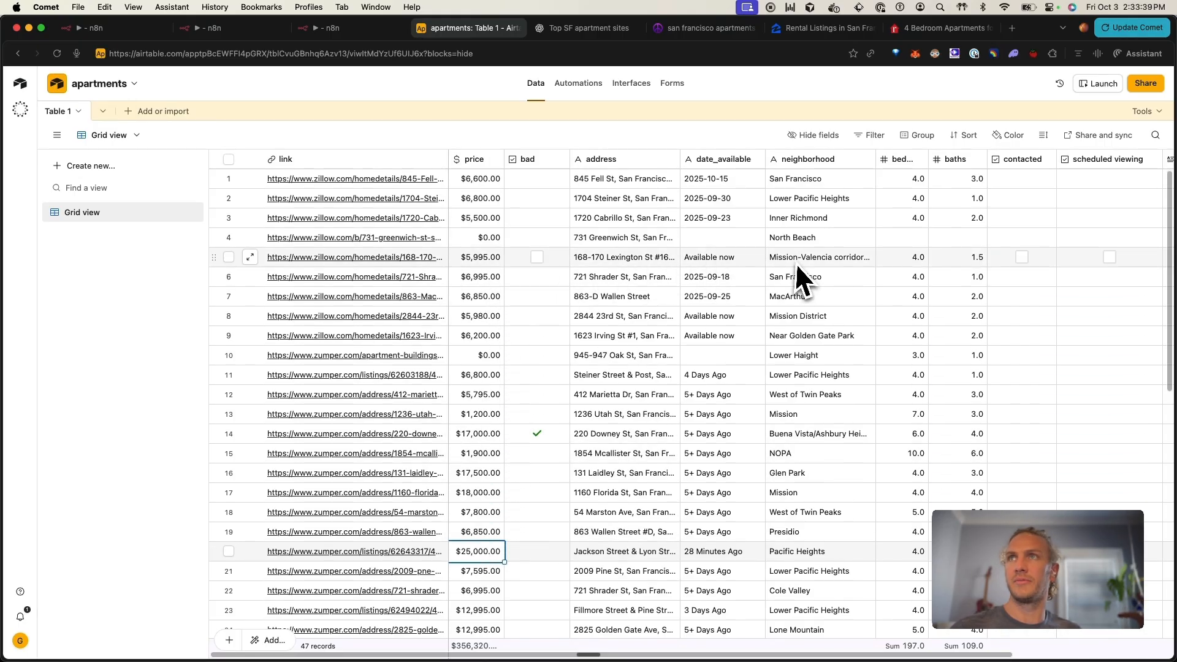
pyautogui.scroll(-15, 779, 288)
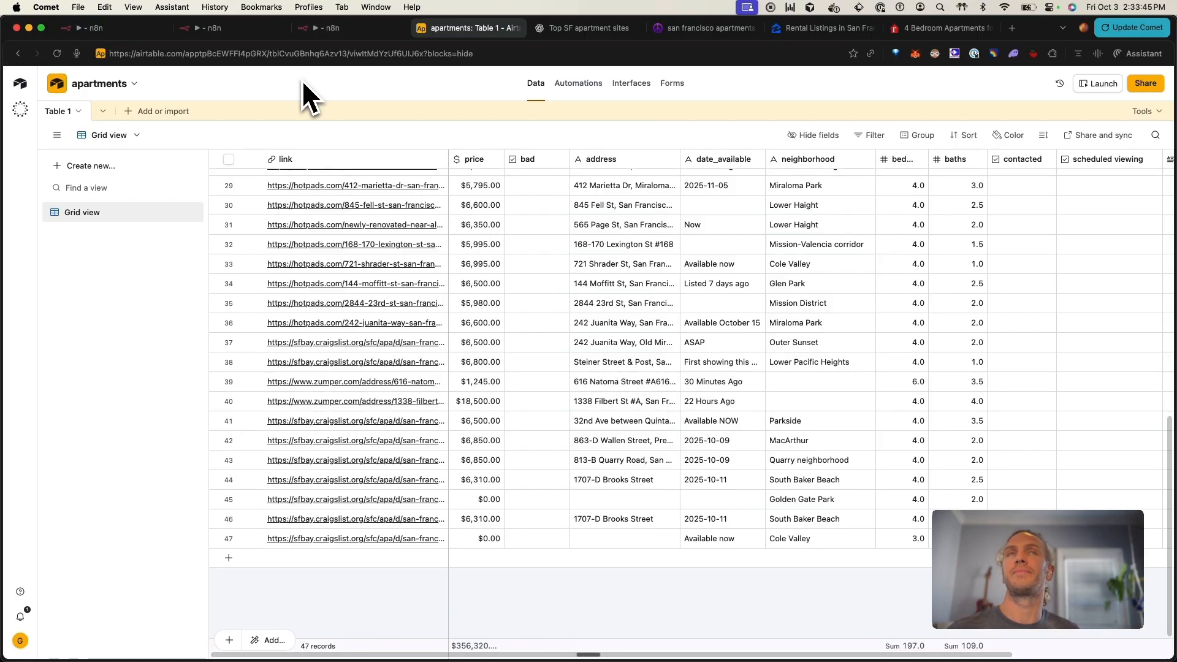
pyautogui.click(336, 28)
pyautogui.click(216, 29)
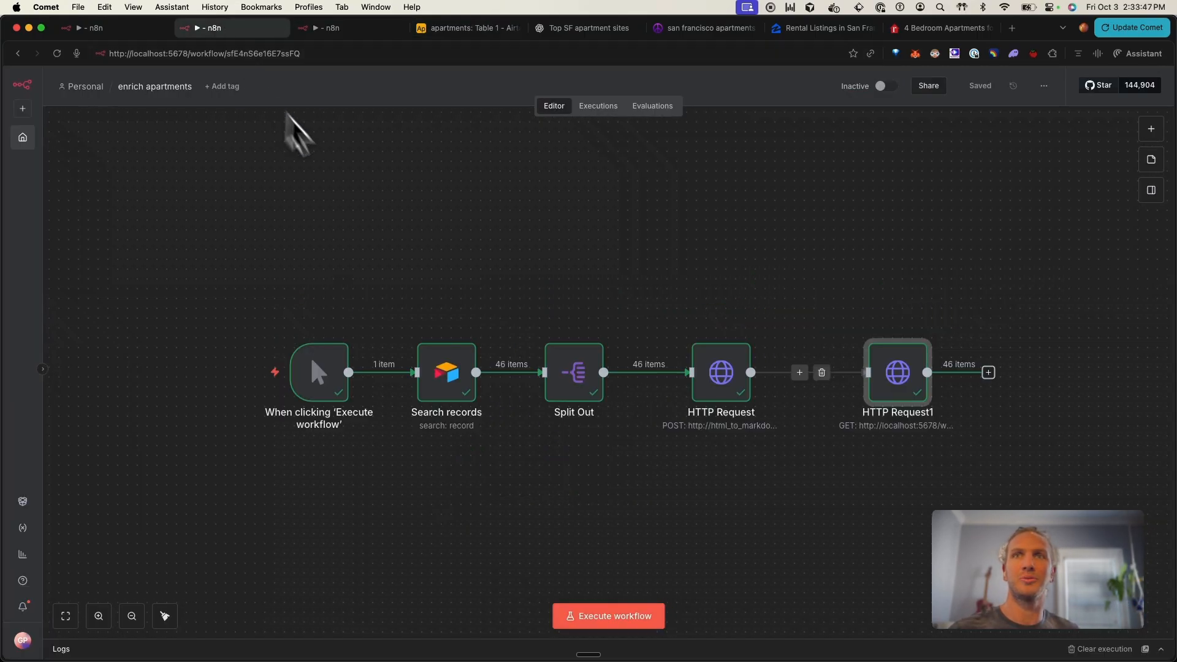